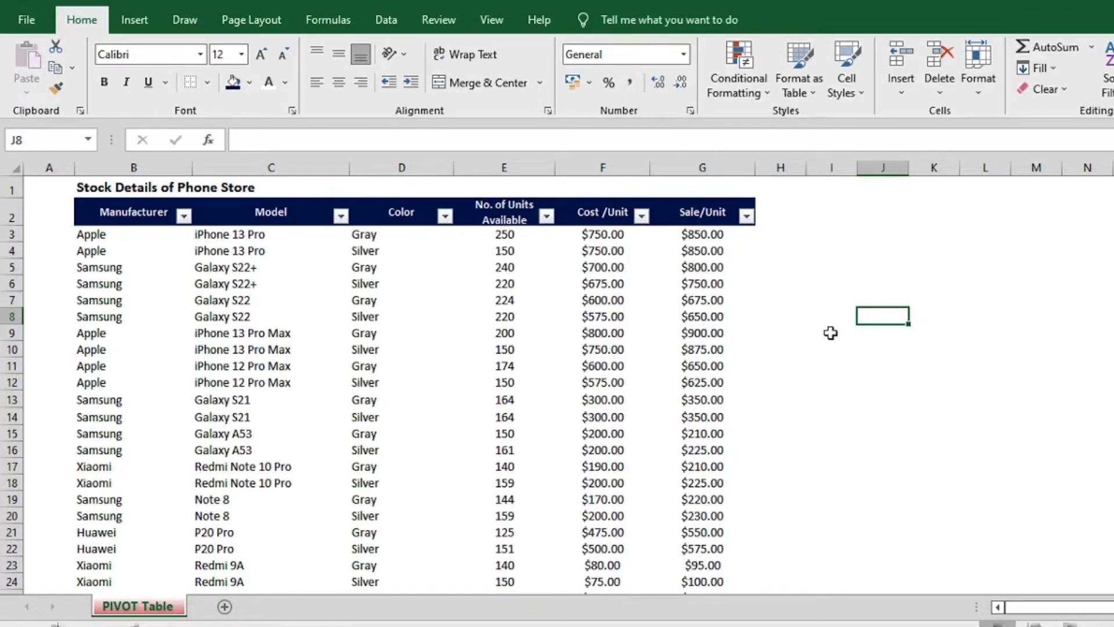
Review the column headings and rows of the phone store stock table from Manufacturer through Sale/Unit
left_click(148, 210)
left_click(241, 217)
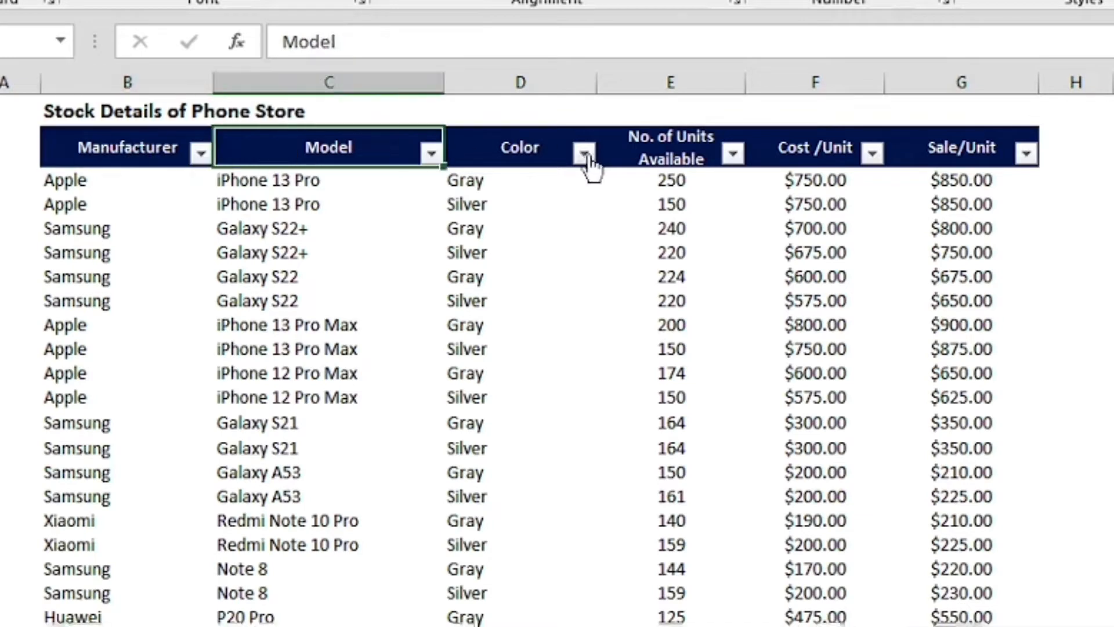
left_click(549, 151)
left_click(674, 154)
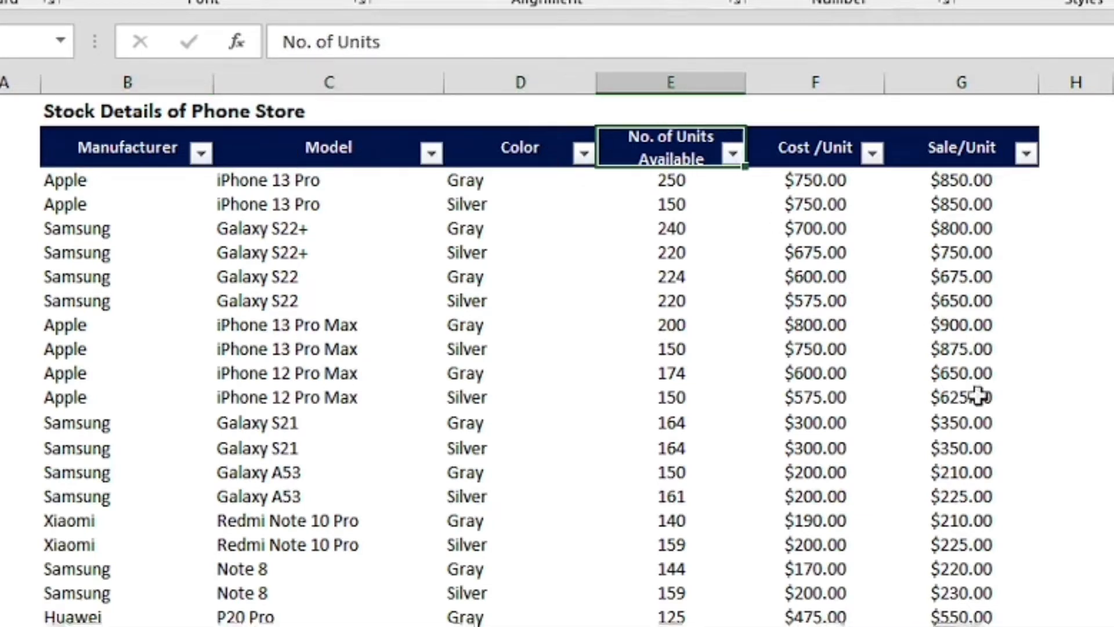
left_click(830, 156)
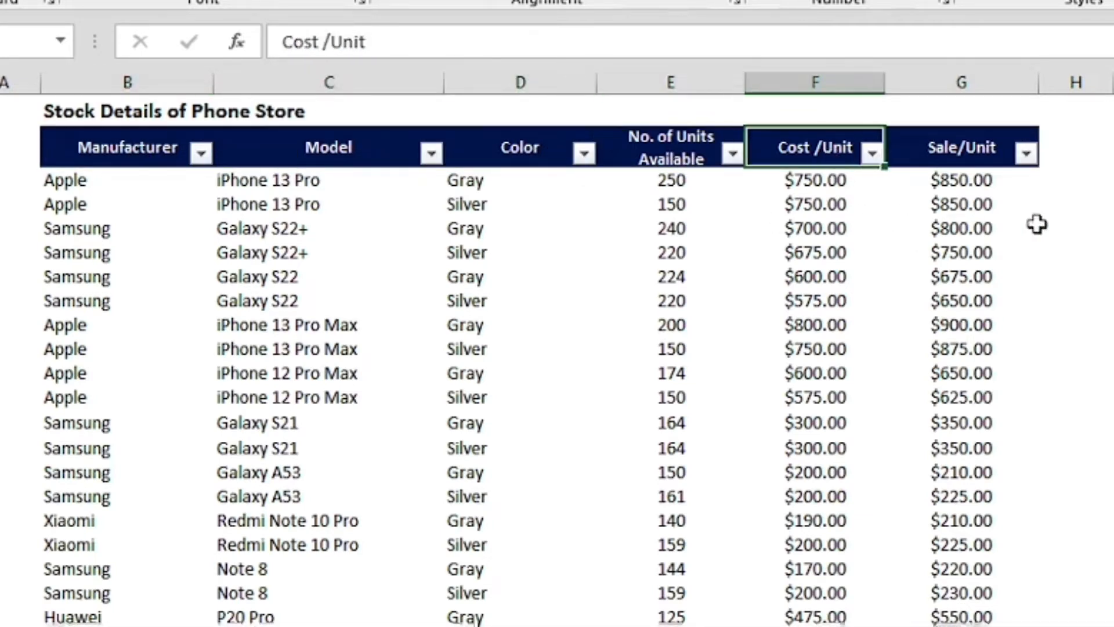
left_click(988, 176)
left_click(984, 155)
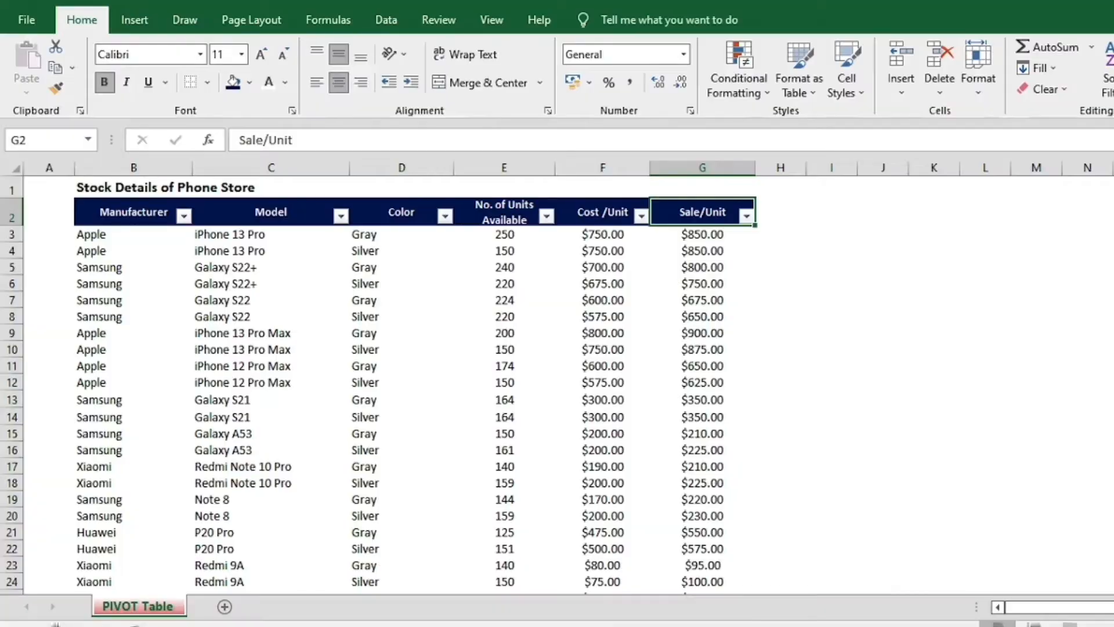
scroll(406, 383, "down", 2)
scroll(406, 383, "down", 7)
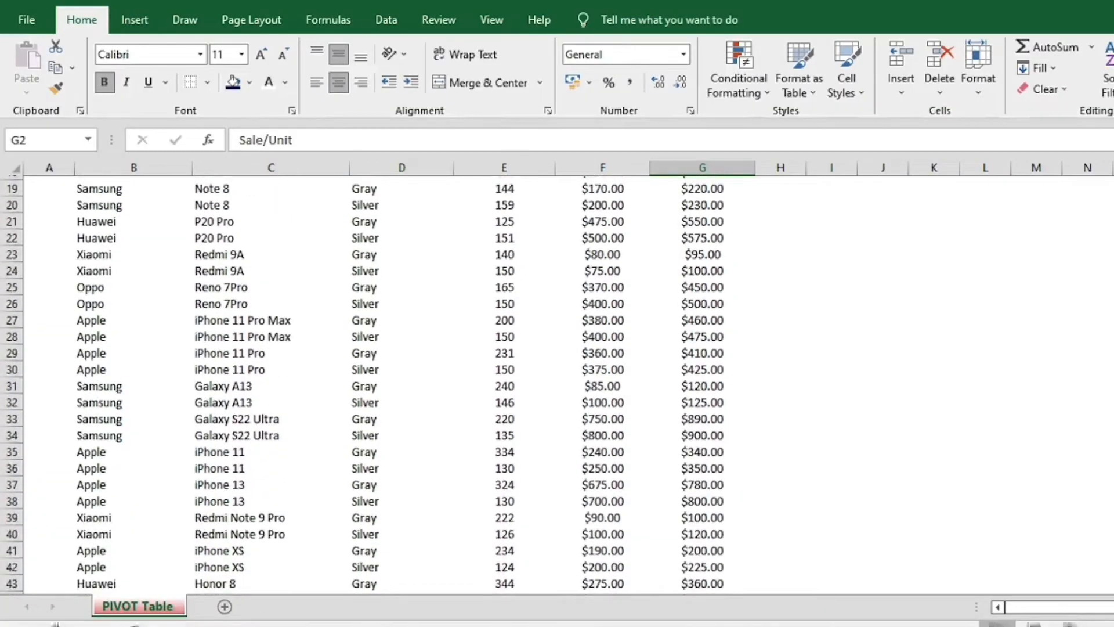
scroll(406, 383, "down", 2)
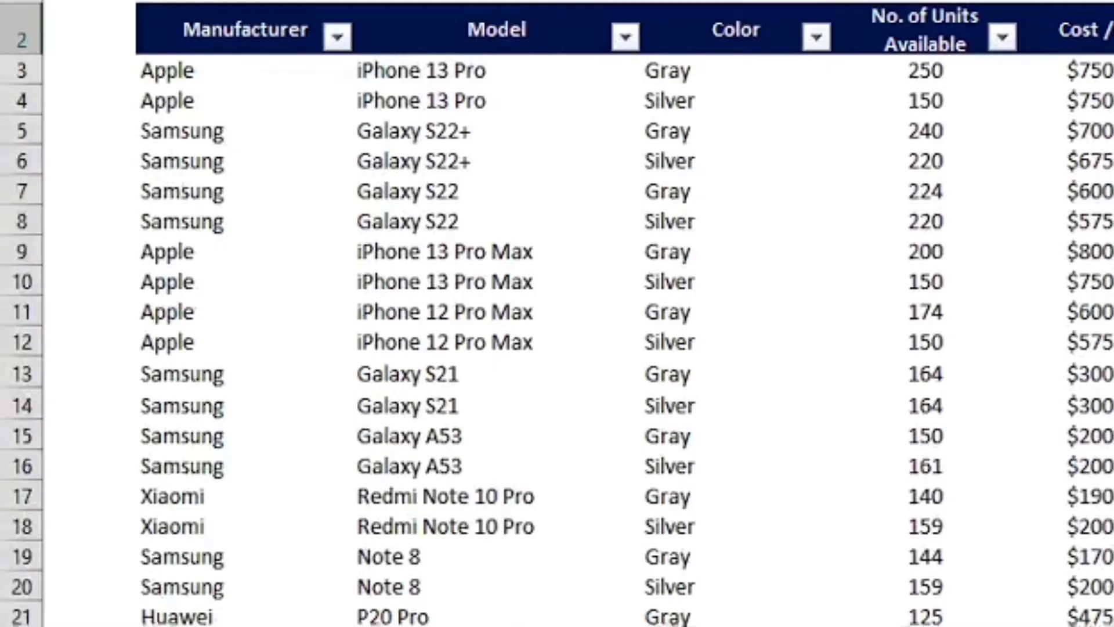
Inspect the filter options for the Manufacturer, Model and Color columns without applying a filter
left_click(338, 37)
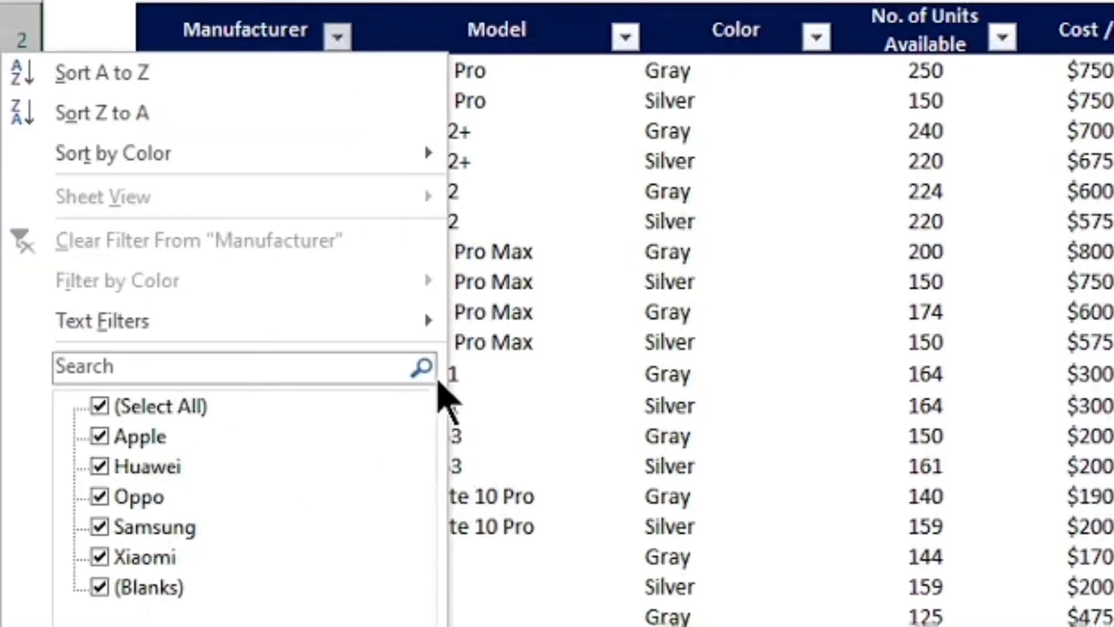
left_click(464, 334)
left_click(553, 28)
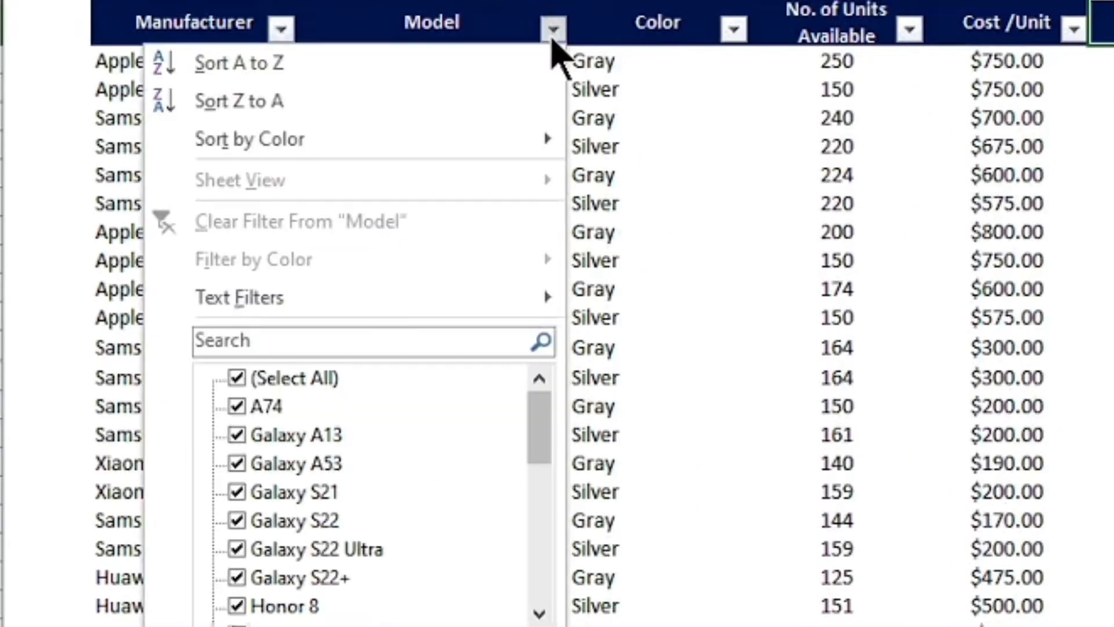
left_click(534, 589)
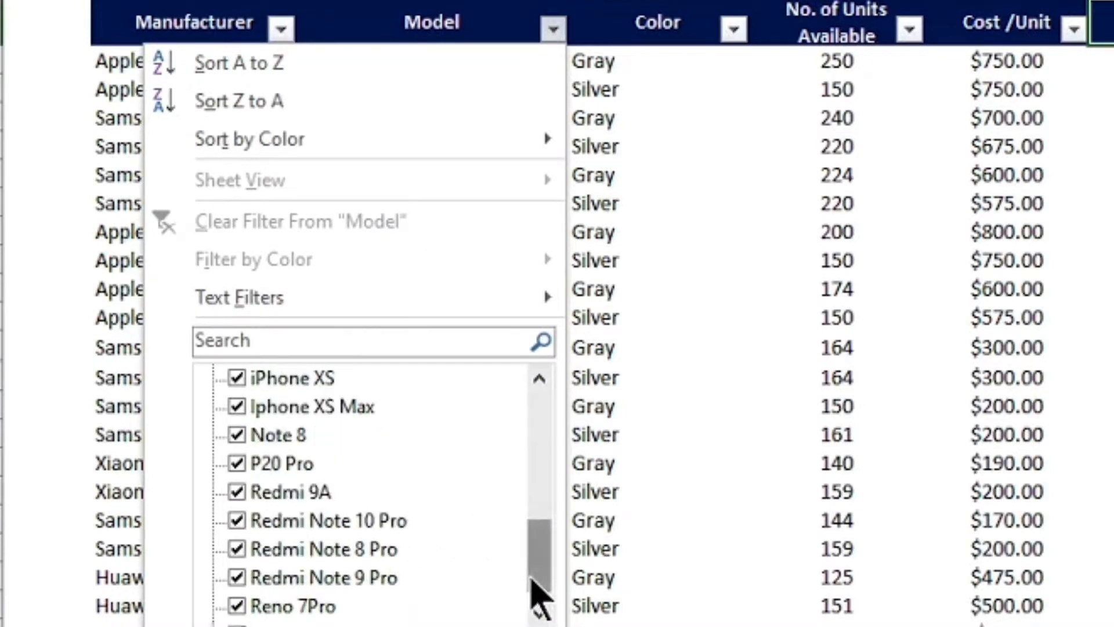
left_click(683, 430)
left_click(734, 28)
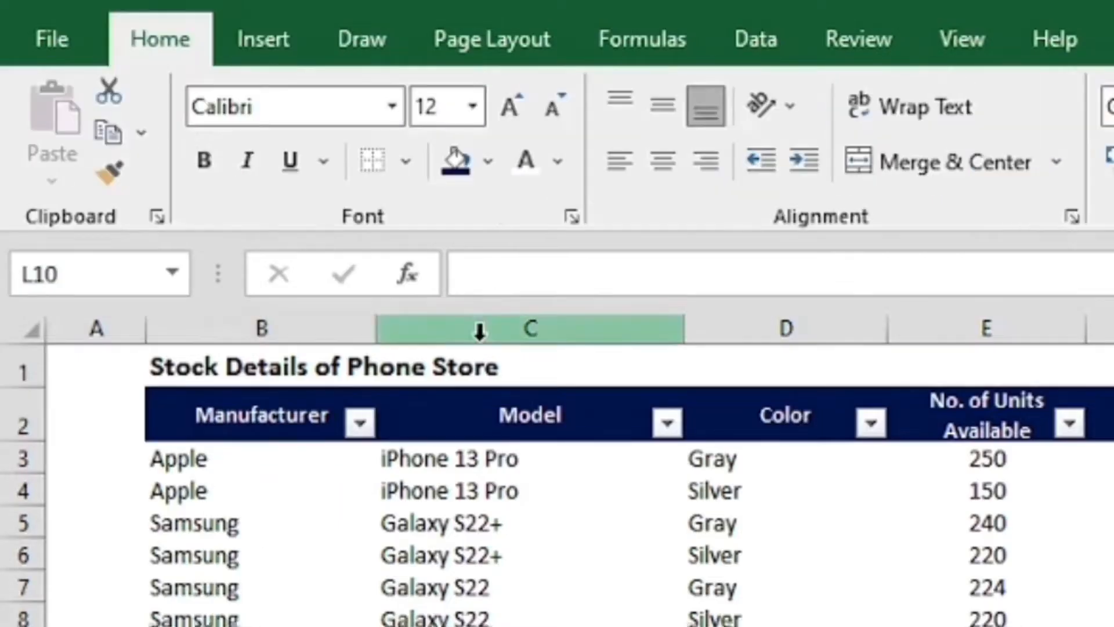
Preview the recommended PivotTables for the stock table, including Sum of Sale/Unit and Sum of No. of Units Available by Manufacturer
left_click(316, 416)
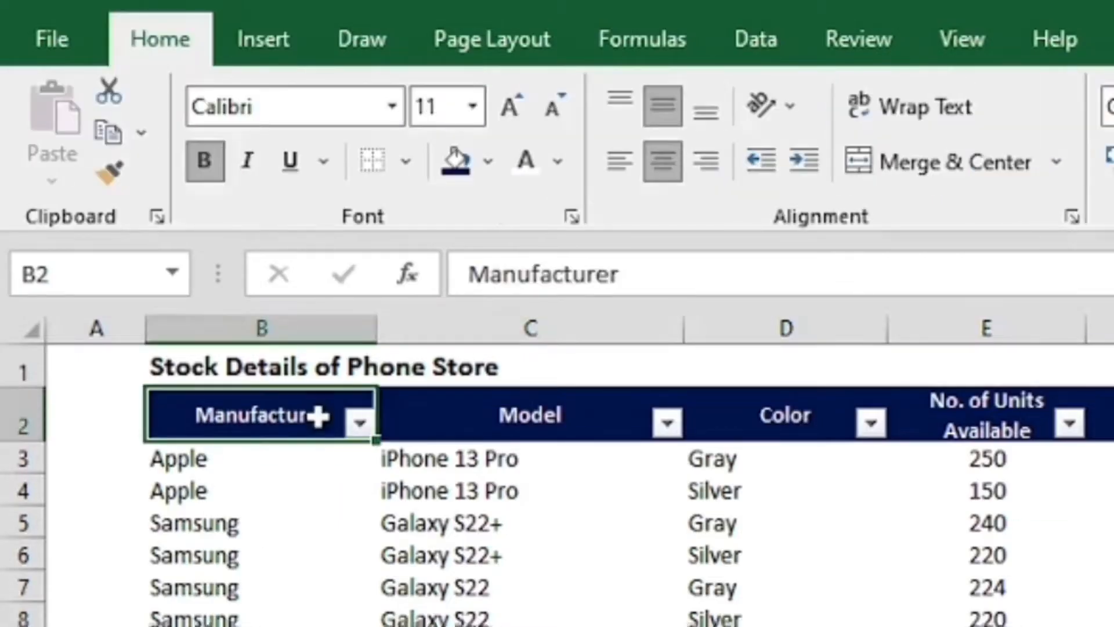
left_click(253, 49)
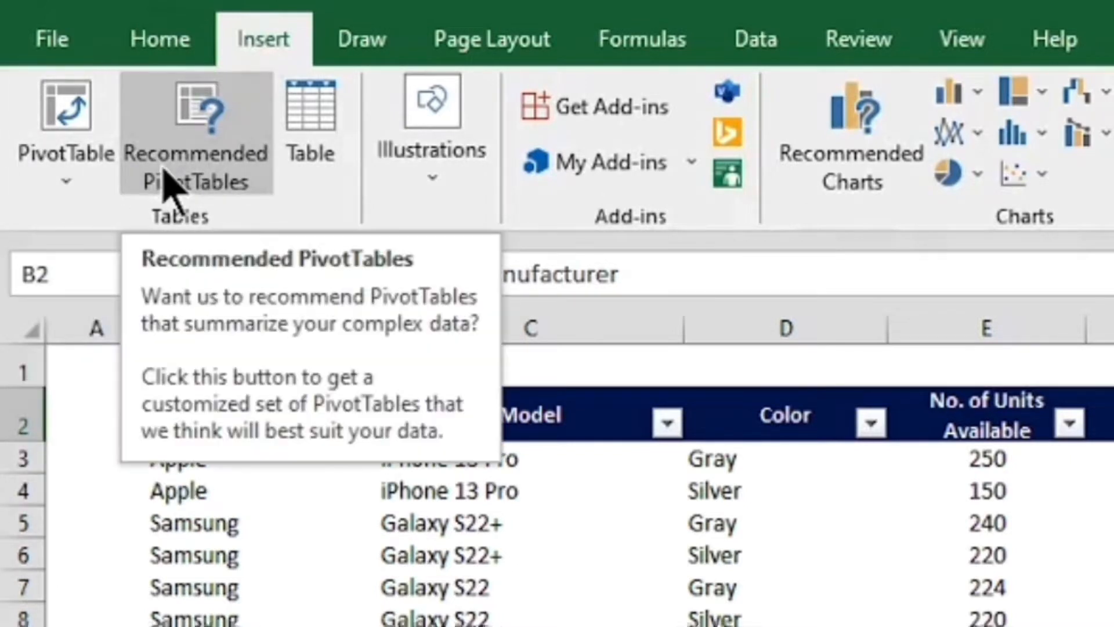
left_click(227, 193)
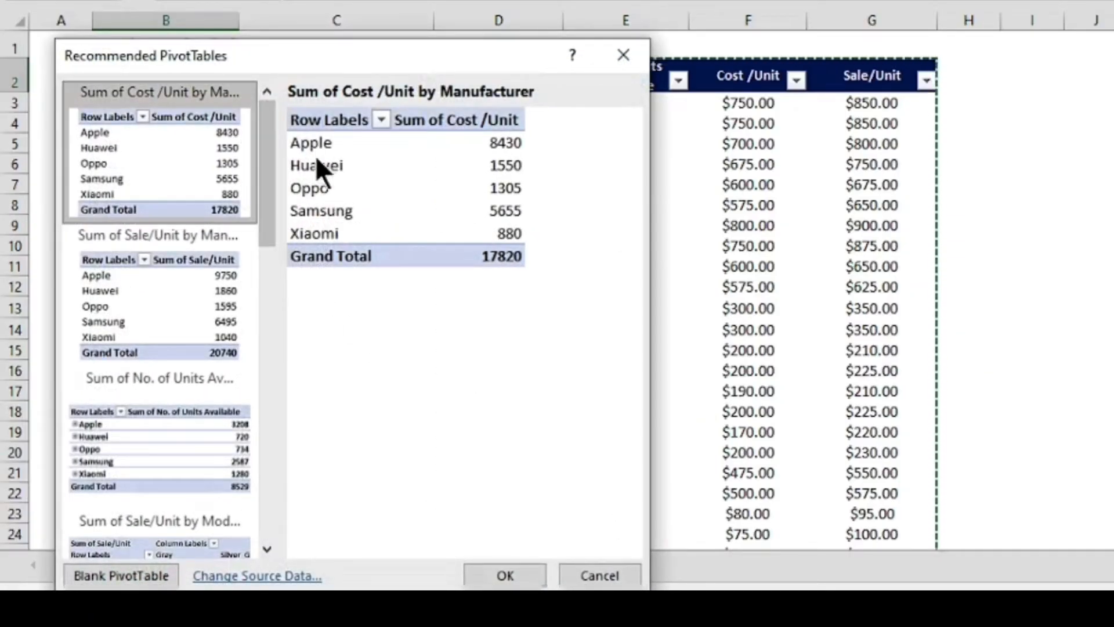
left_click(199, 274)
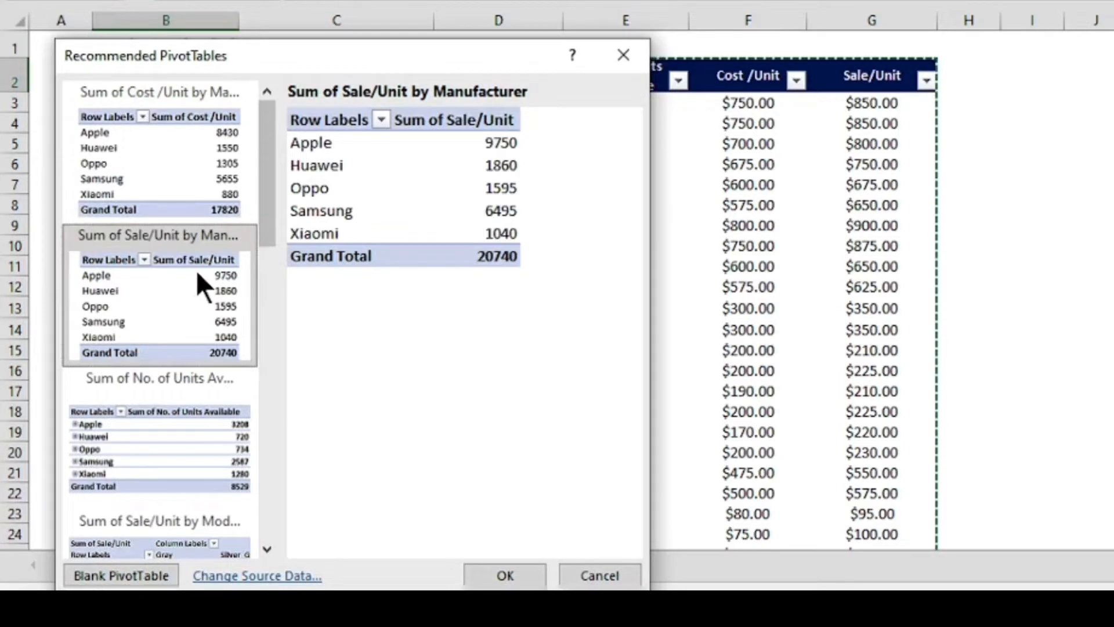
left_click(154, 454)
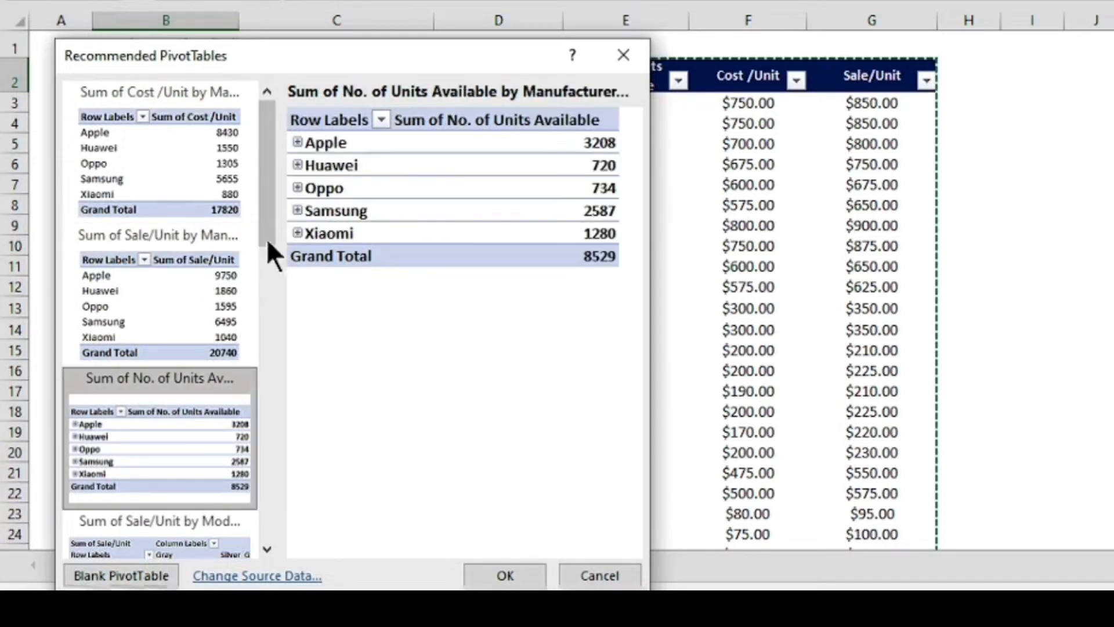
scroll(264, 249, "down", 3)
left_click_drag(262, 260, 257, 489)
left_click(178, 312)
left_click(195, 400)
key("Down")
left_click(165, 329)
key("Down")
key("Down")
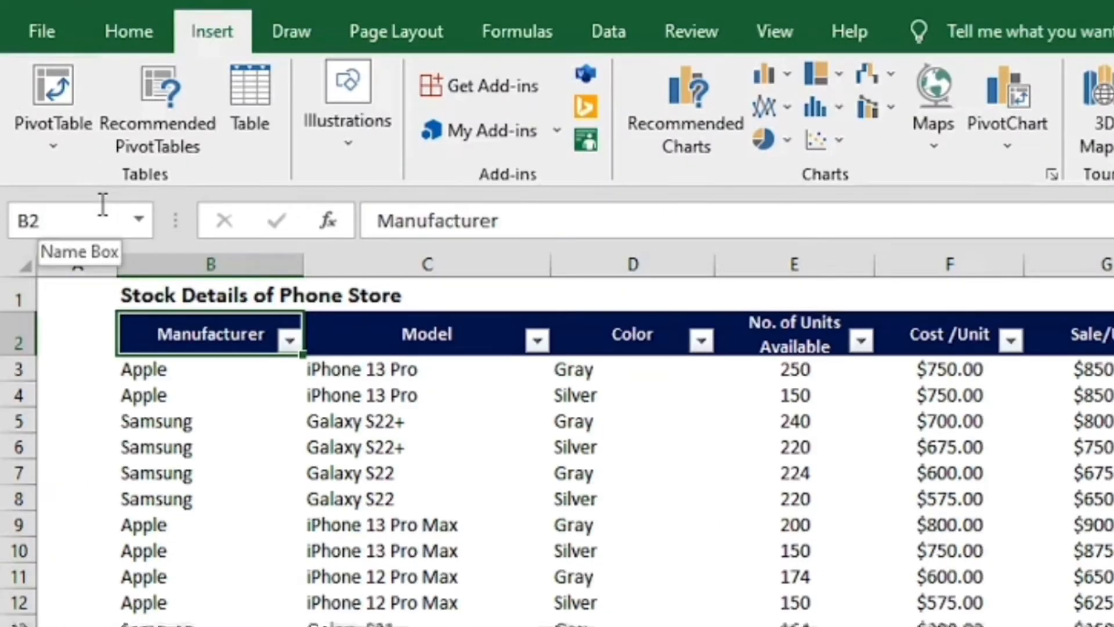
Create a blank PivotTable from range B2:G50 of the PIVOT Table sheet in a new worksheet and bring its field list closer
left_click(51, 98)
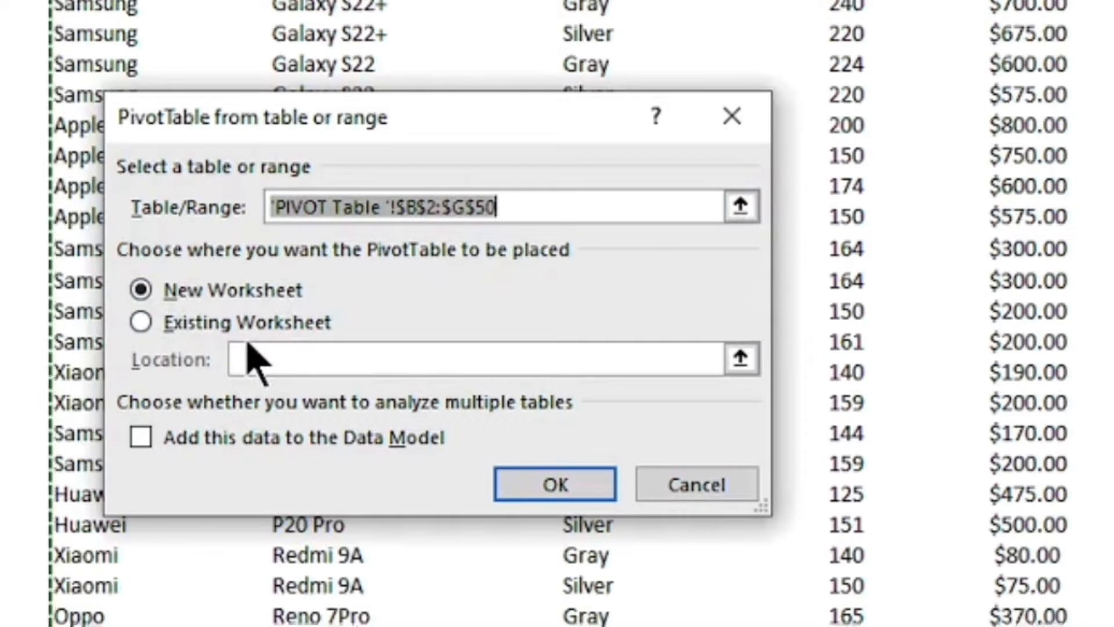
left_click(226, 293)
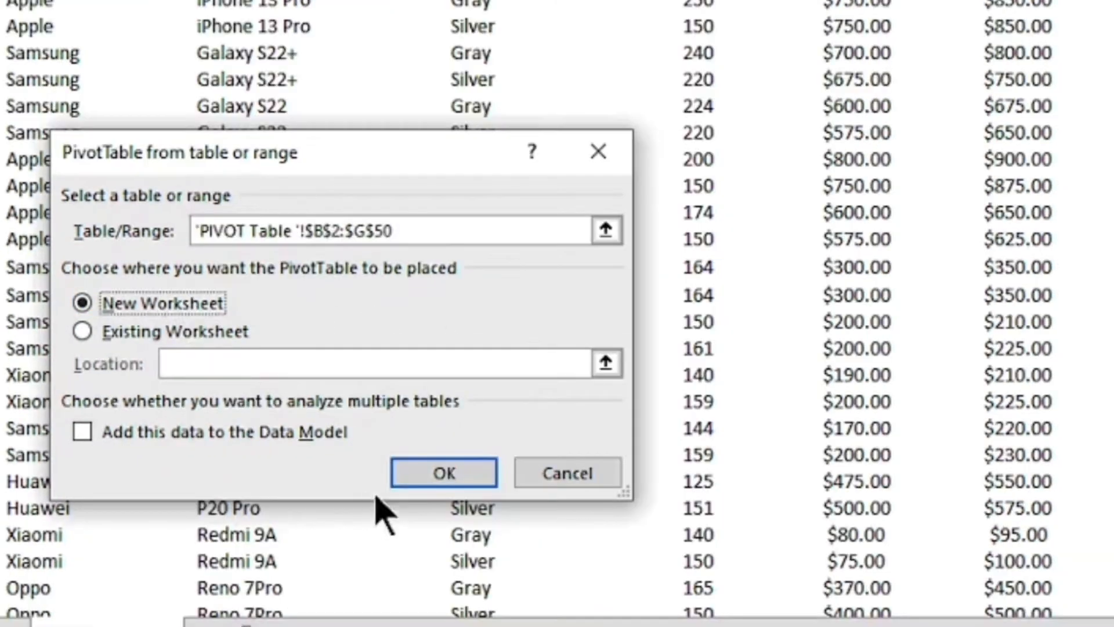
left_click(444, 473)
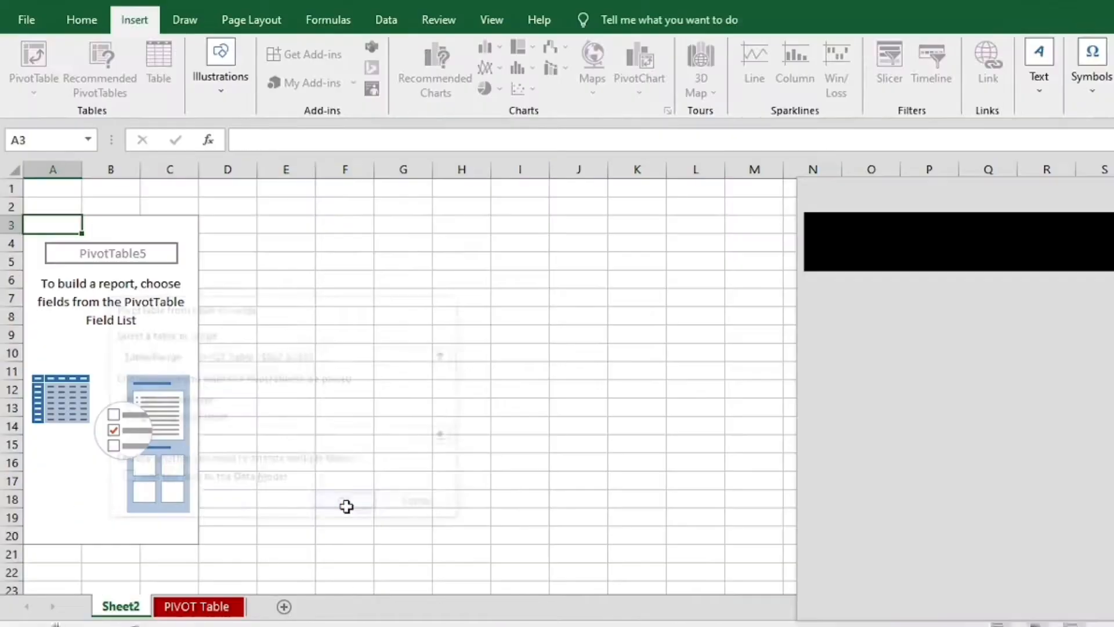
left_click_drag(979, 193, 611, 194)
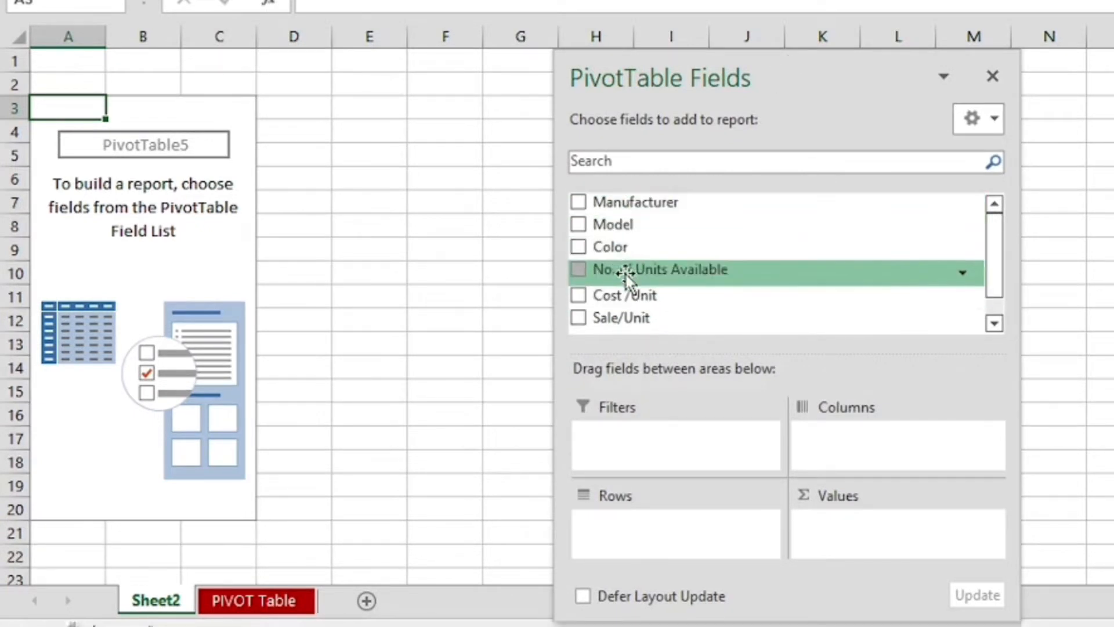
Compare the PivotTable's available fields with the header row on the PIVOT Table sheet and return to Sheet2
left_click(994, 323)
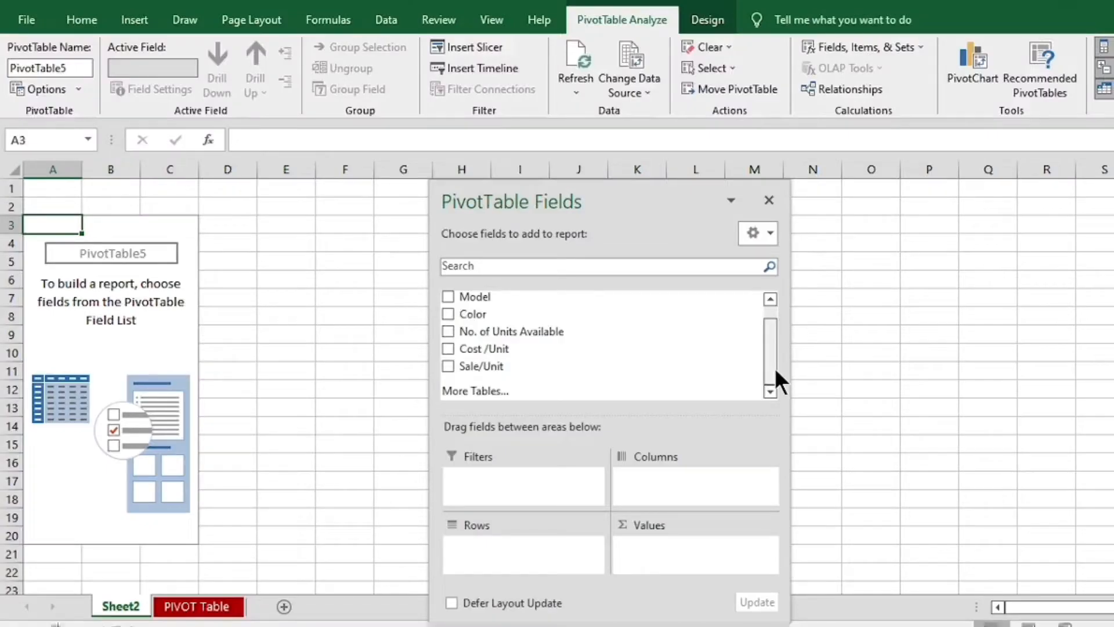
left_click_drag(999, 293, 999, 251)
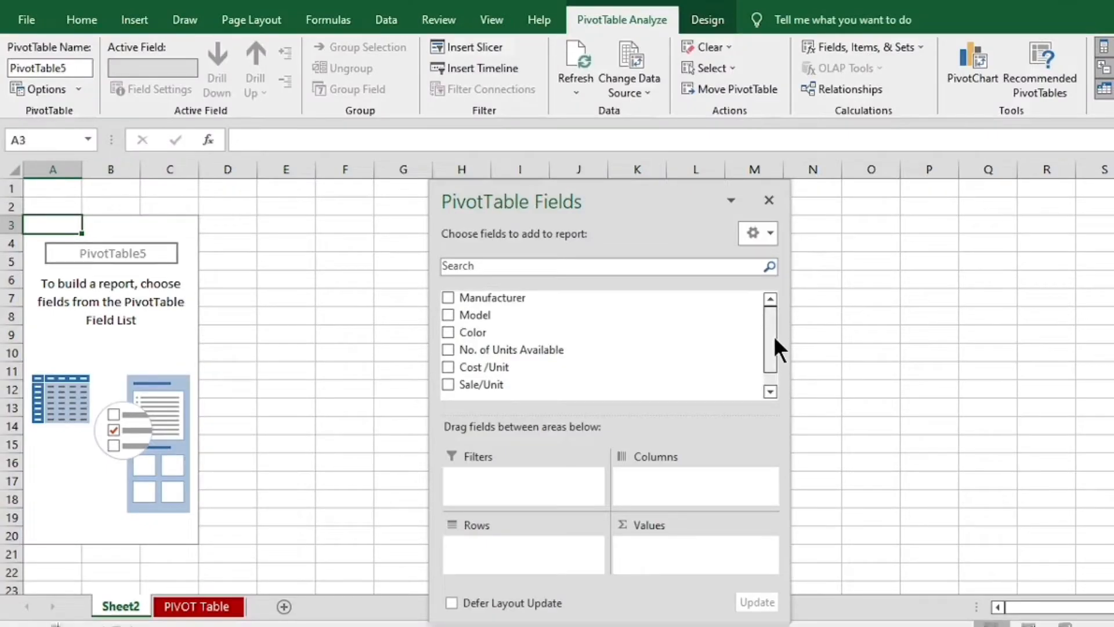
left_click(197, 606)
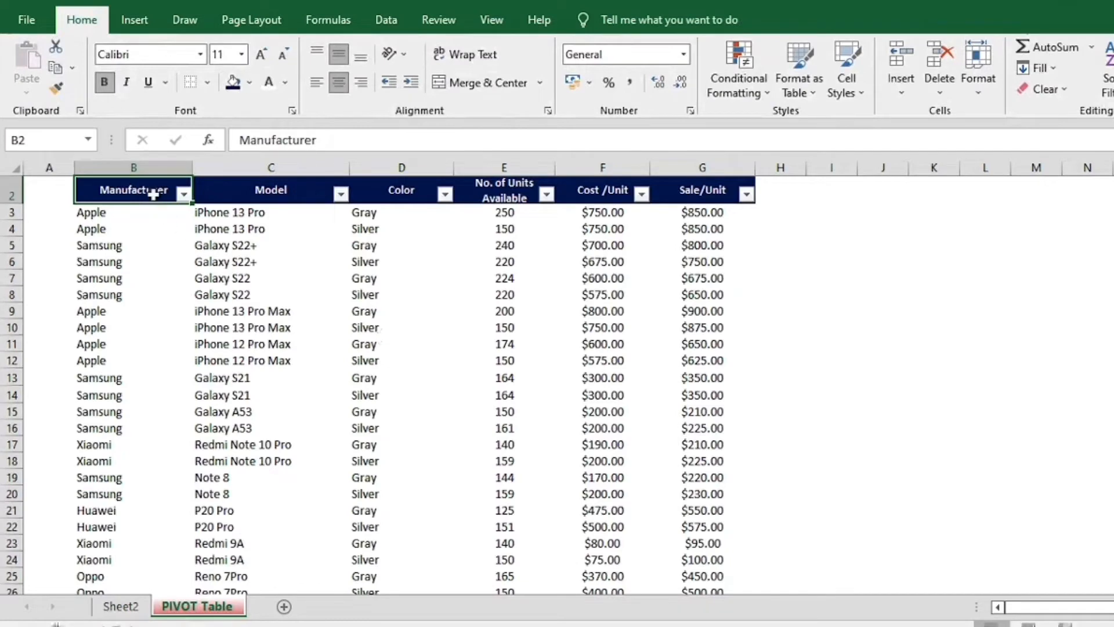
scroll(153, 194, "up", 1)
left_click_drag(153, 215, 683, 206)
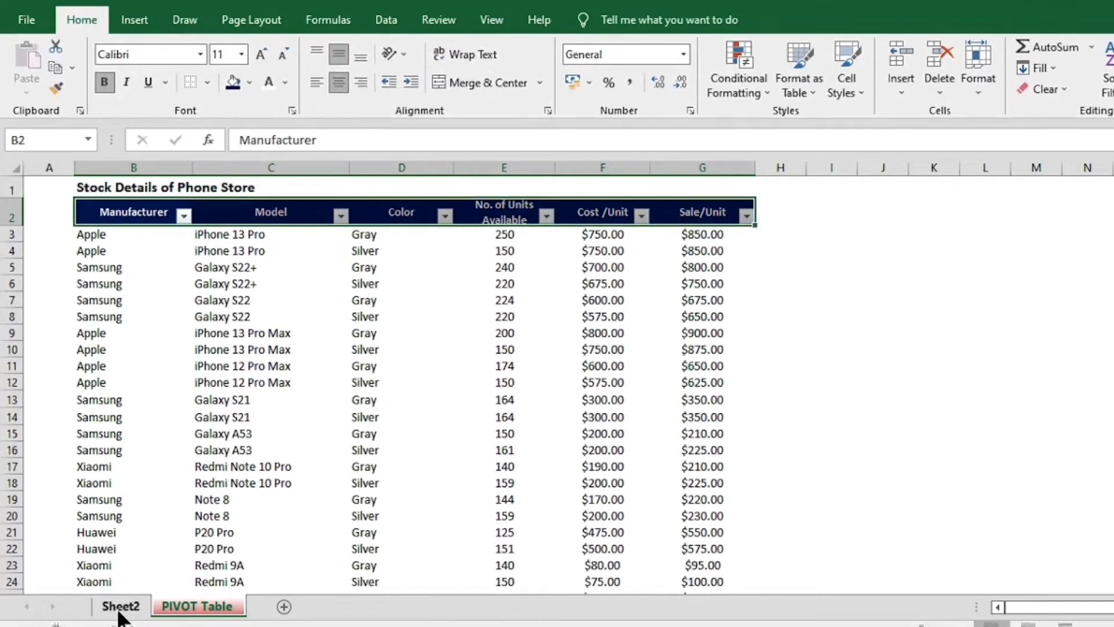
left_click(119, 609)
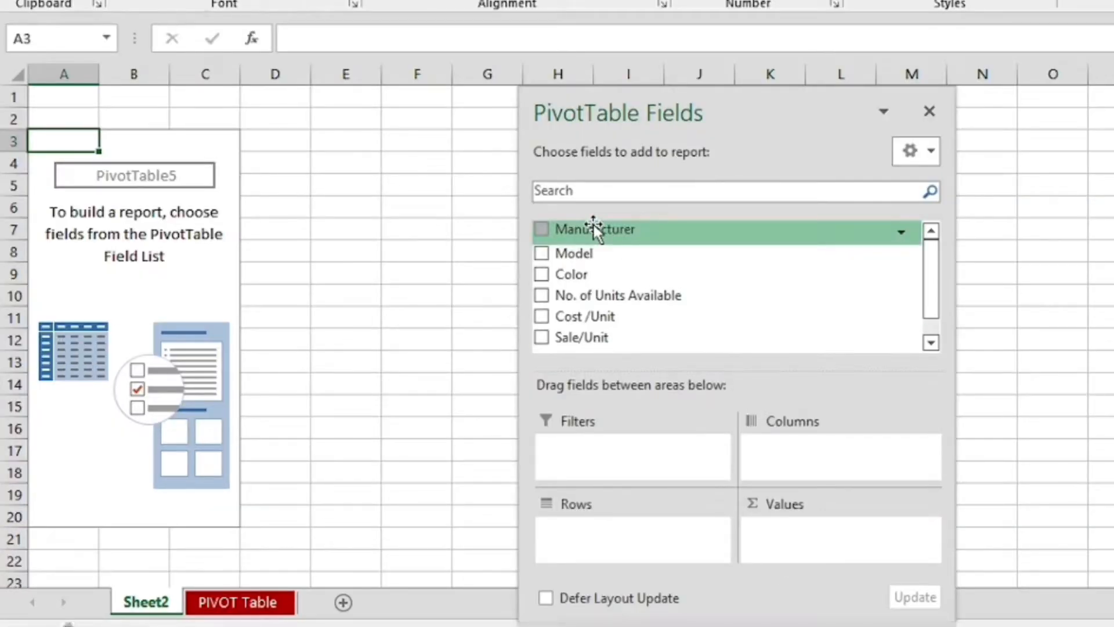
Add Manufacturer and Model as nested PivotTable rows, with No. of Units Available and Cost /Unit summed as values
left_click_drag(593, 223, 587, 530)
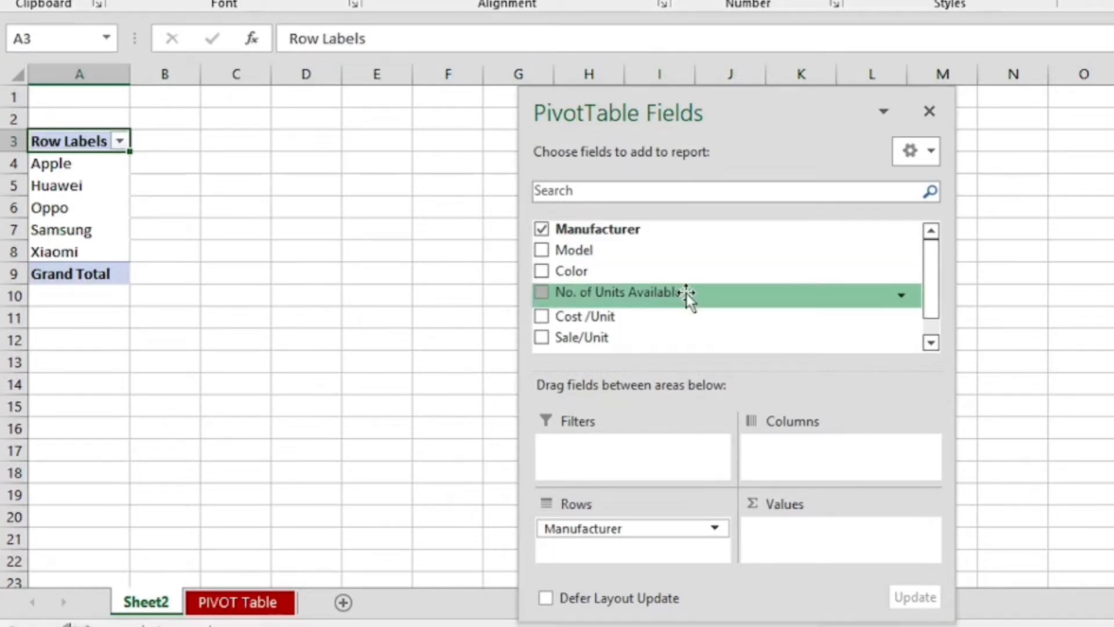
left_click_drag(646, 297, 823, 528)
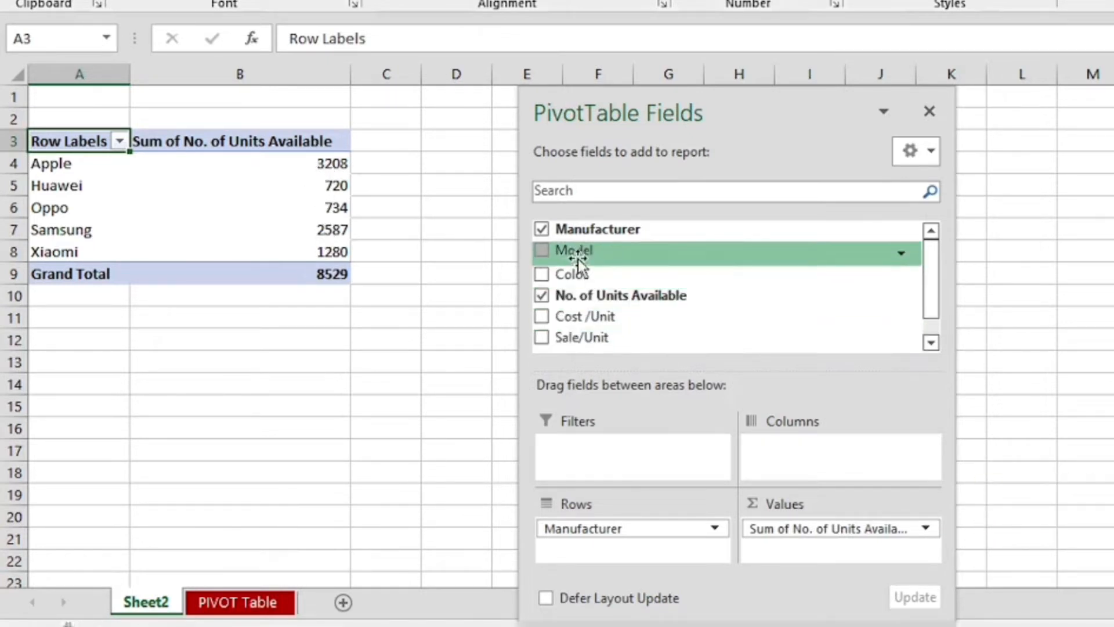
left_click_drag(577, 259, 611, 558)
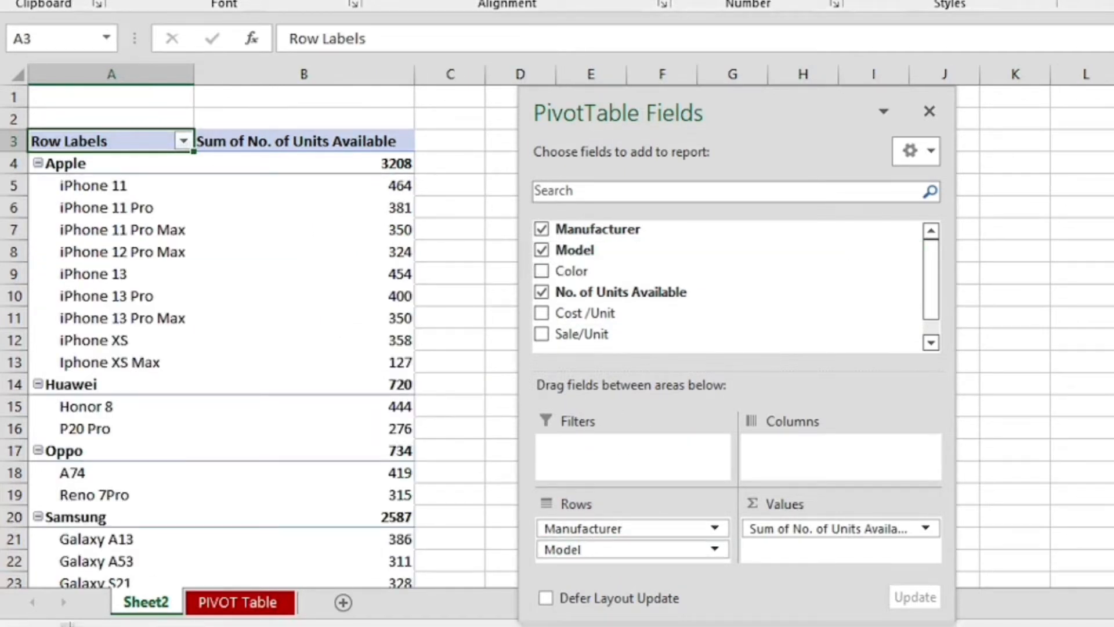
scroll(259, 337, "down", 4)
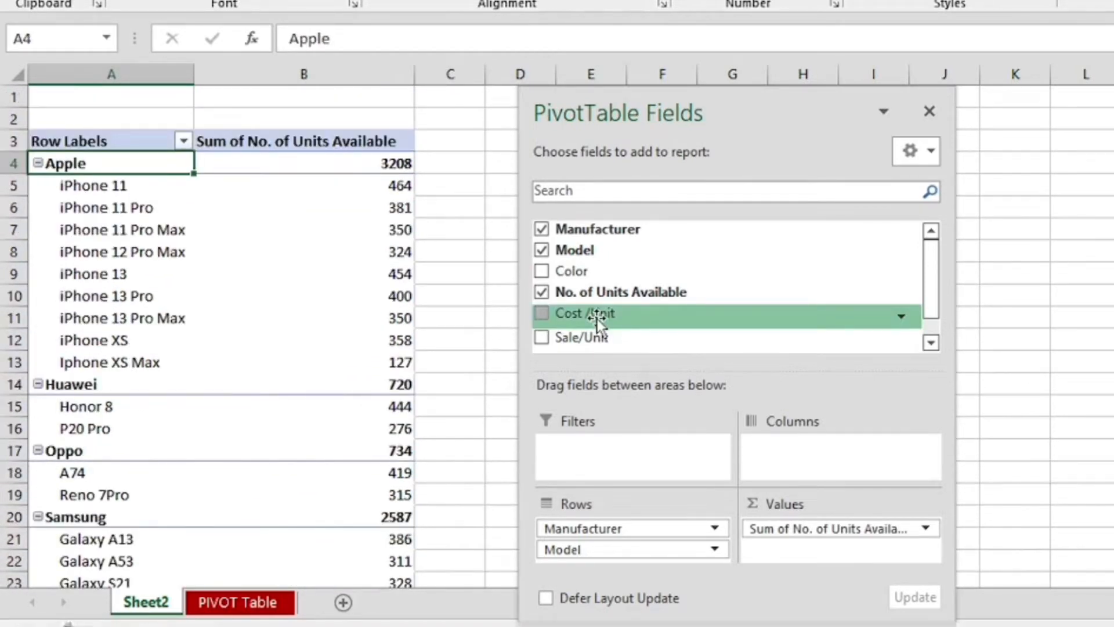
left_click_drag(597, 318, 788, 555)
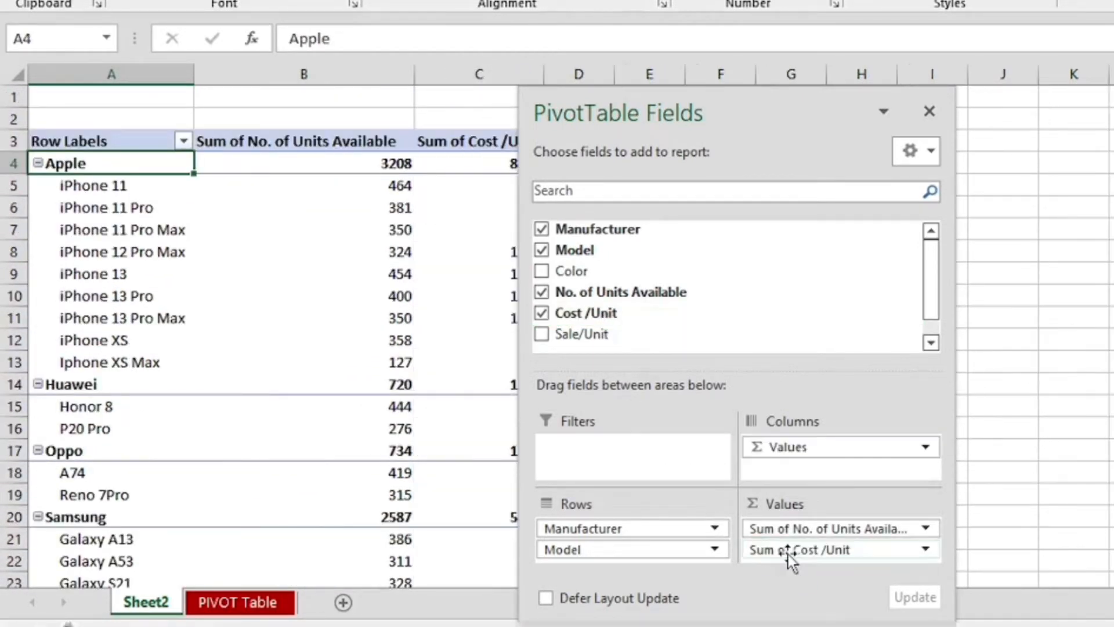
left_click_drag(782, 106, 873, 110)
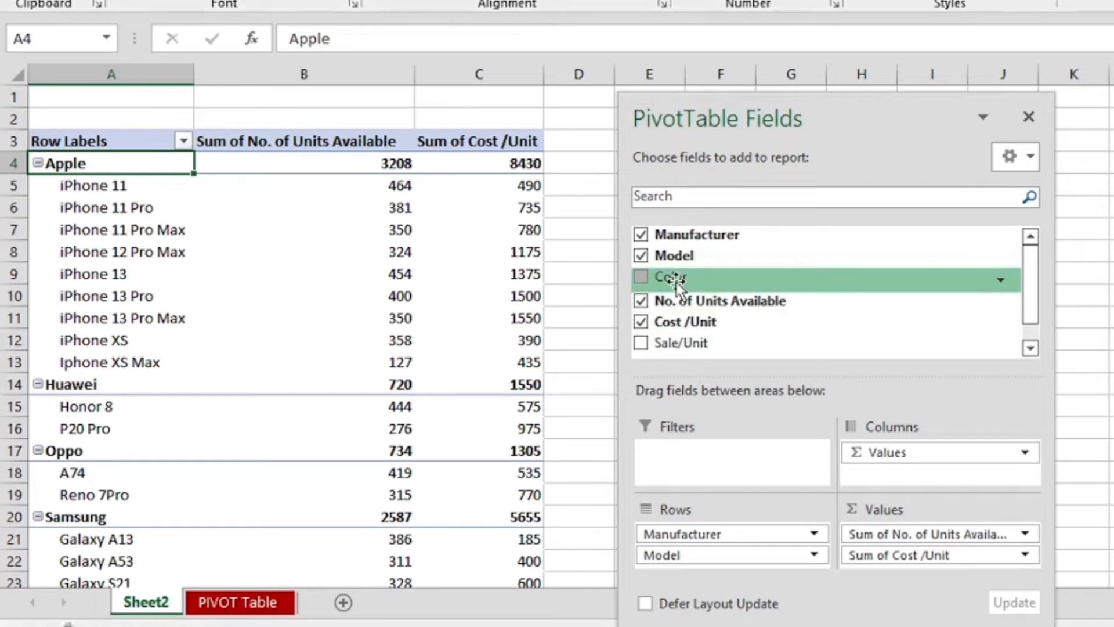
Try Color as a row level between Manufacturer and Model, and move it to the PivotTable columns
left_click_drag(681, 284, 760, 543)
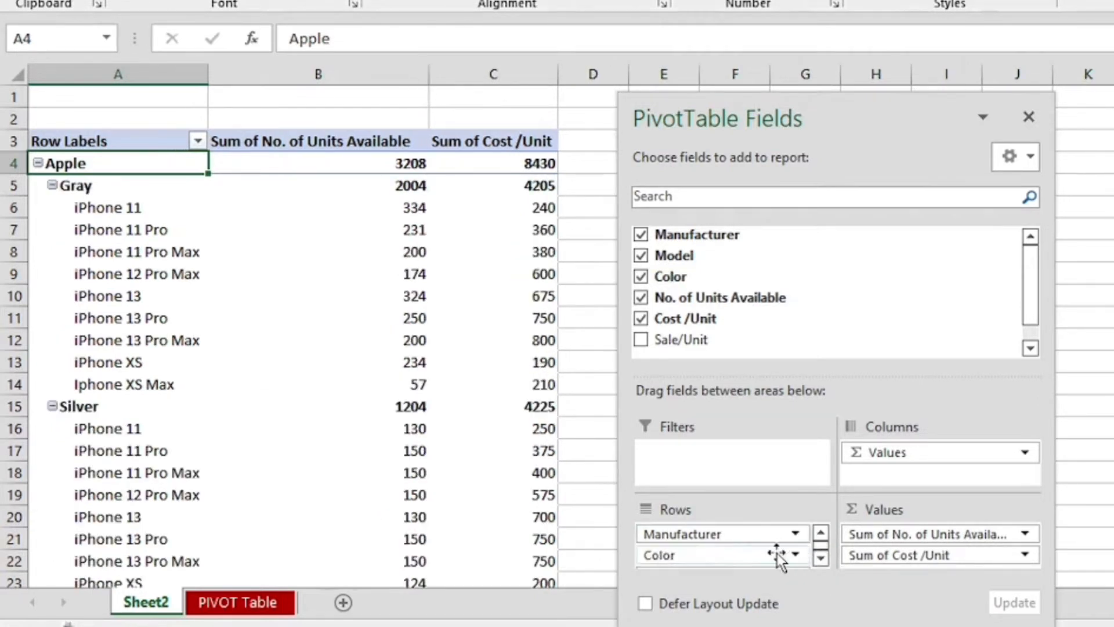
left_click_drag(774, 554, 897, 473)
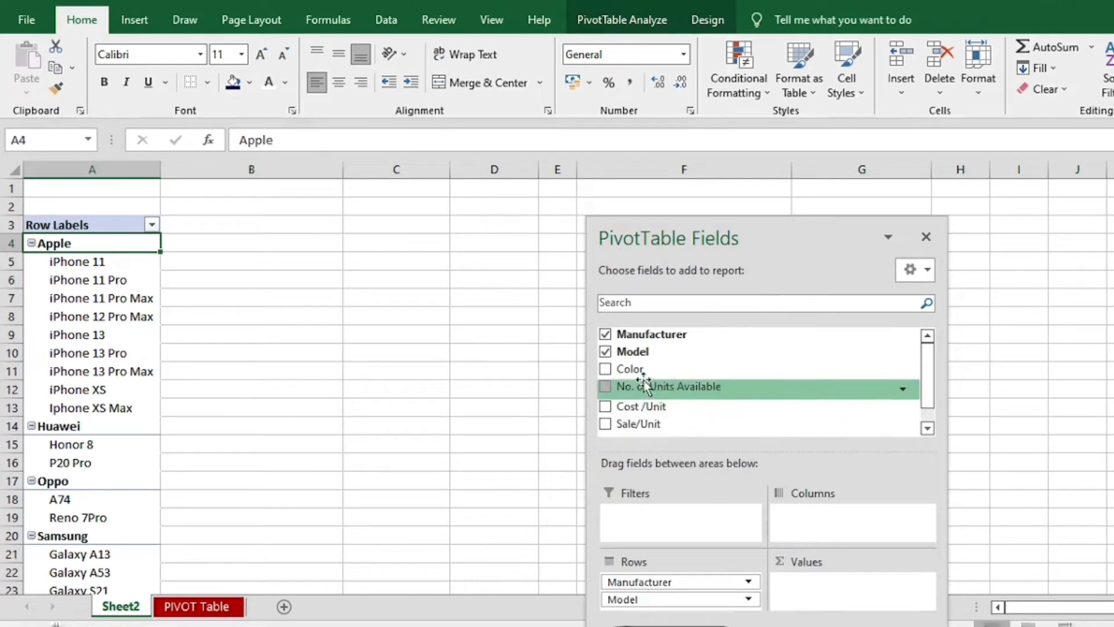
Break the PivotTable down by Color in columns and add No. of Units Available as the values
left_click_drag(640, 374, 818, 540)
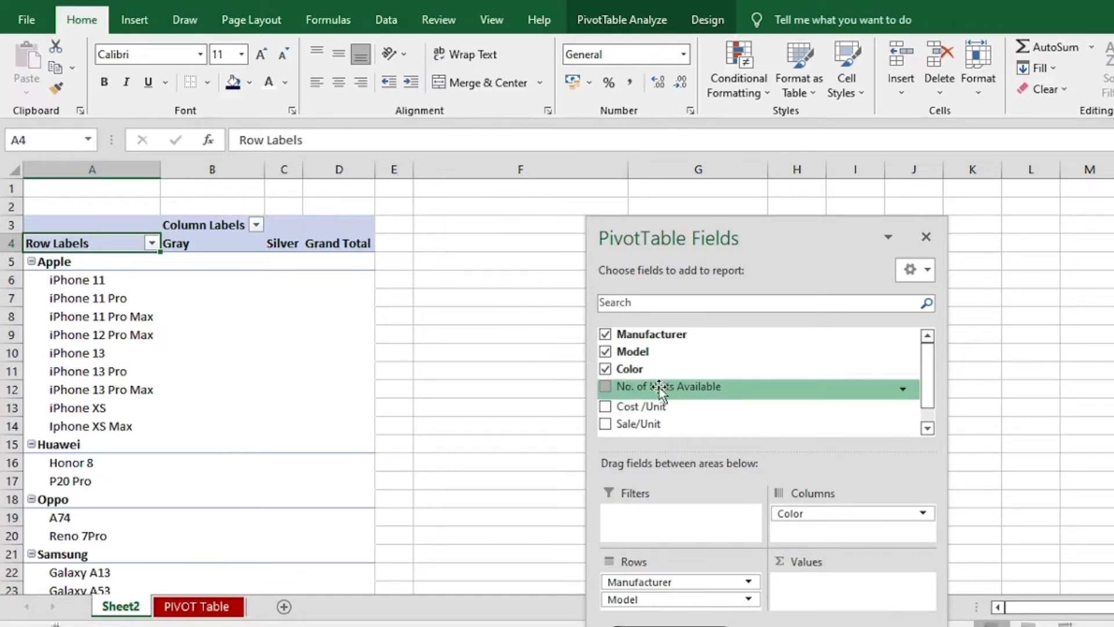
left_click_drag(641, 374, 800, 594)
left_click_drag(192, 170, 326, 169)
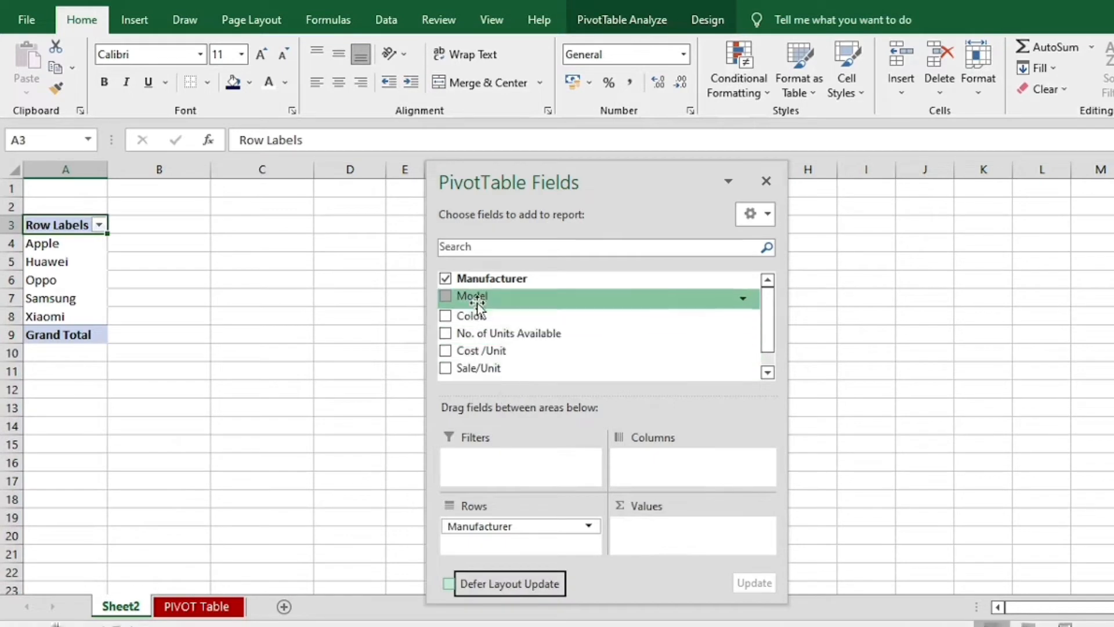
Place Model in the PivotTable columns and sum No. of Units Available as the values
left_click_drag(472, 295, 644, 447)
left_click_drag(506, 330, 650, 537)
left_click_drag(611, 174, 562, 431)
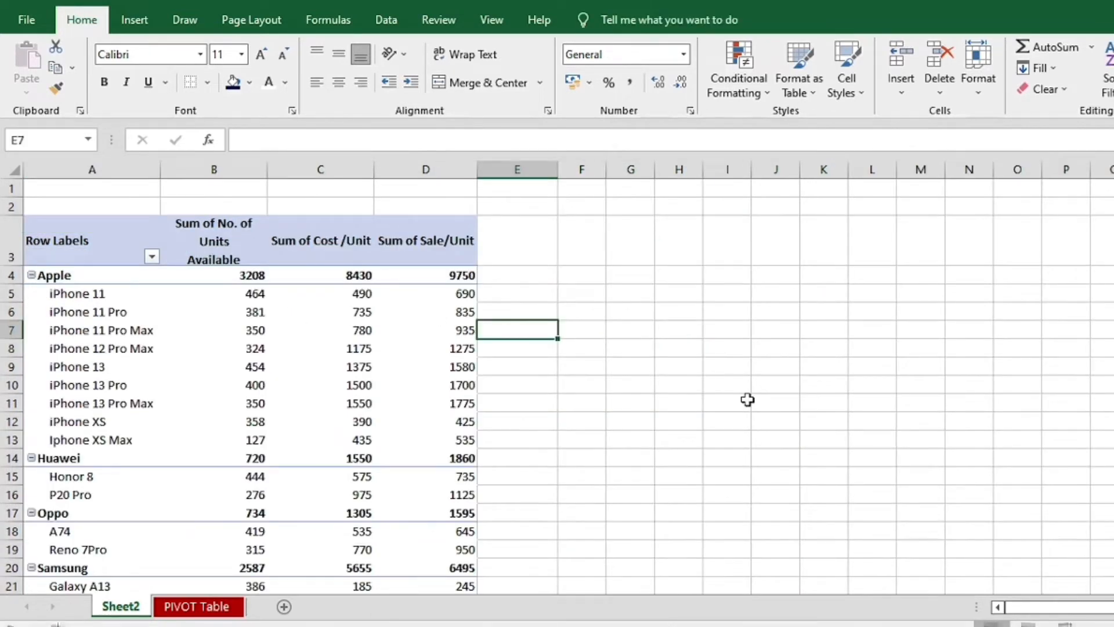
Start a calculated field for the PivotTable and name it Profit per unit
left_click(724, 397)
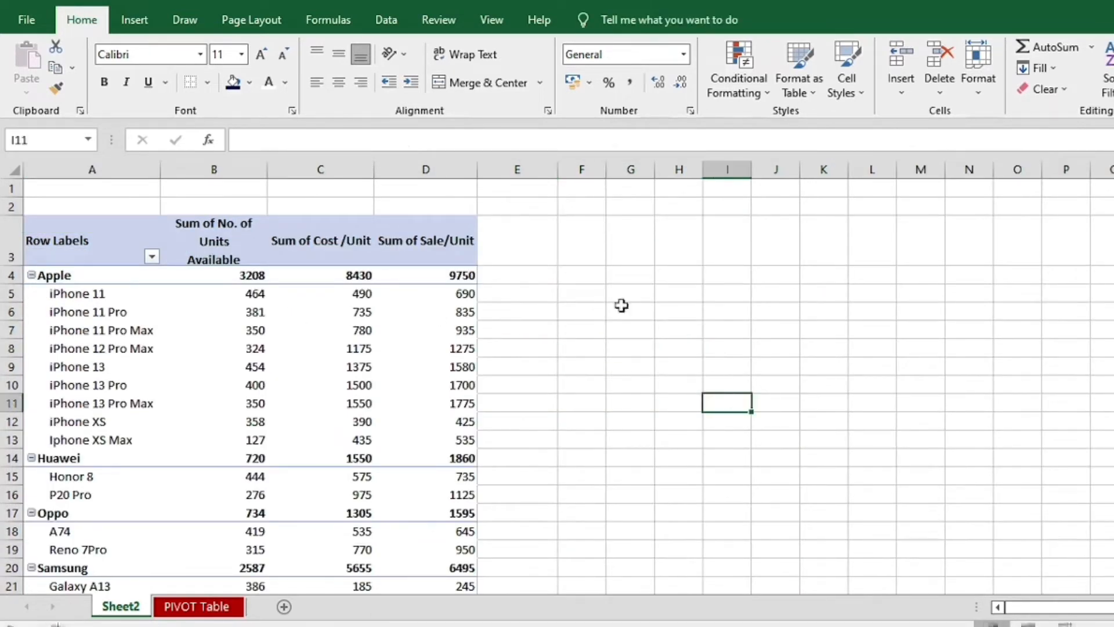
left_click(451, 277)
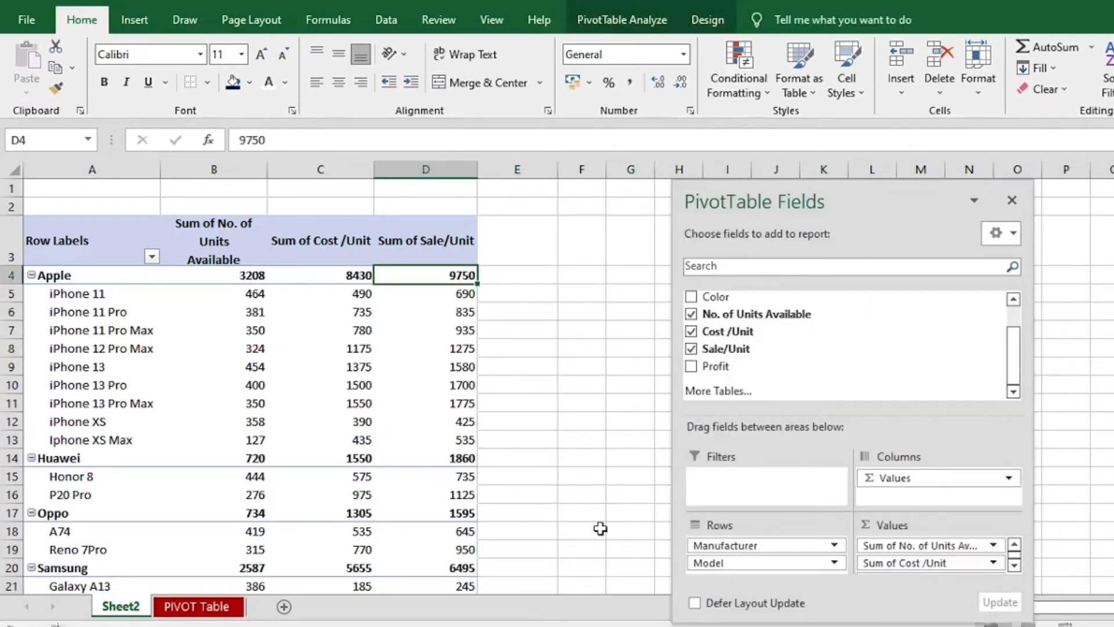
left_click_drag(858, 188, 758, 183)
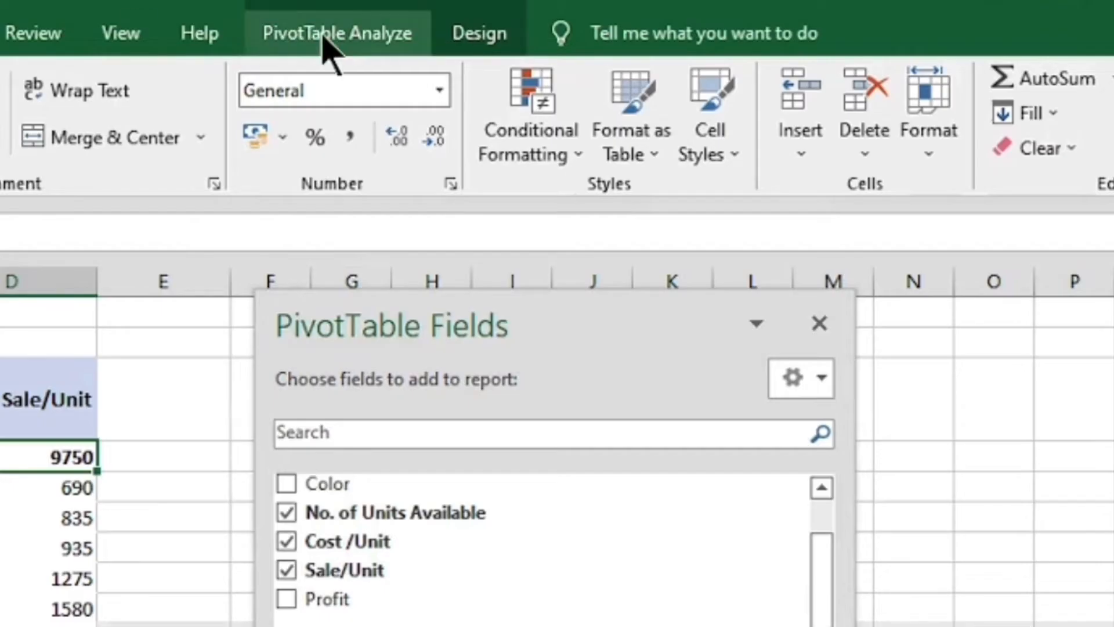
left_click(613, 24)
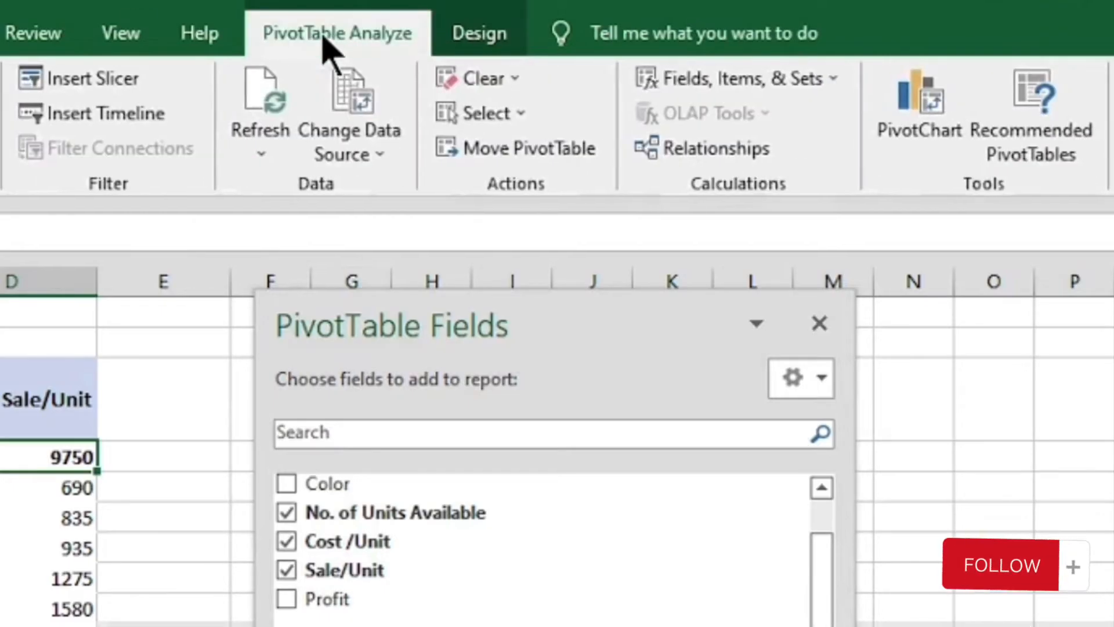
left_click(834, 90)
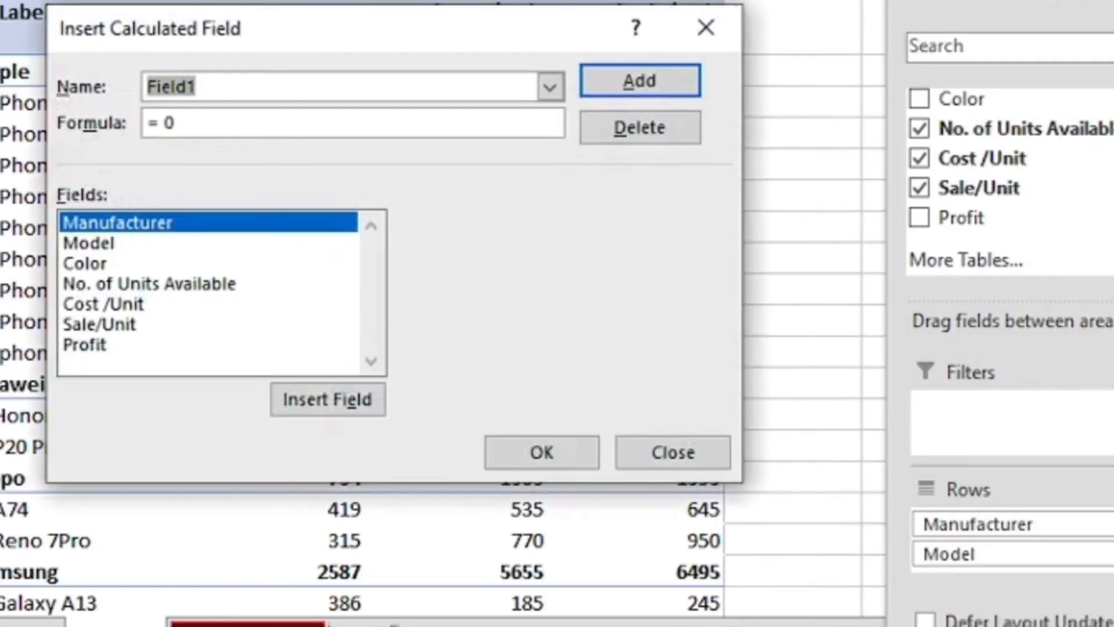
left_click_drag(485, 37, 534, 191)
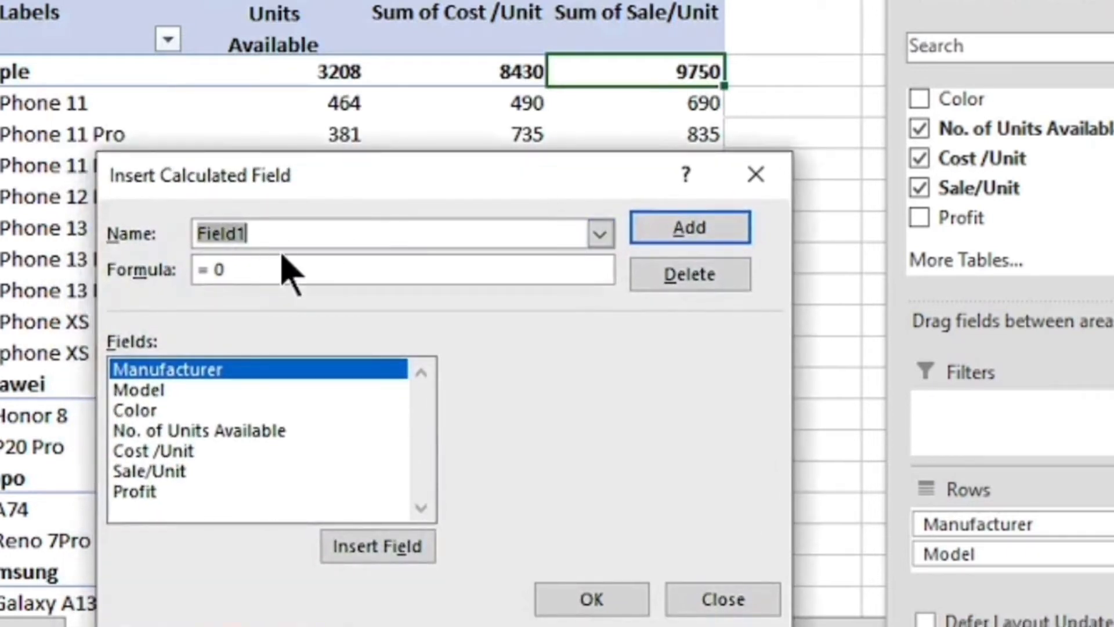
type("Profit per unit")
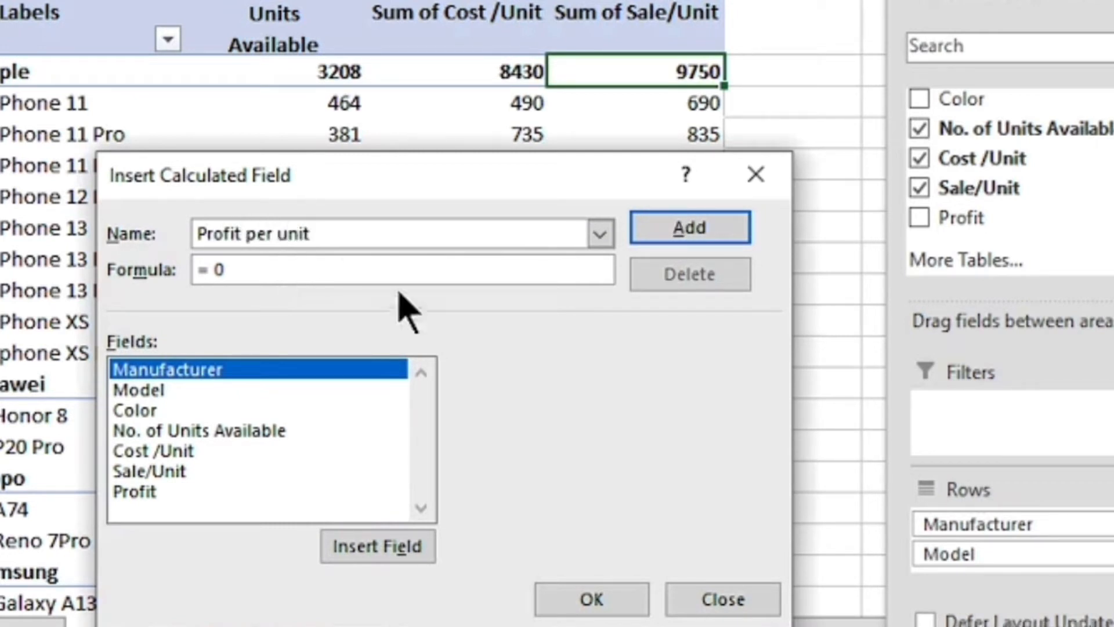
Set the Profit per unit formula to = 'Sale/Unit' - 'Cost /Unit' and add the field to the PivotTable
left_click_drag(227, 267, 206, 264)
left_click(235, 273)
left_click(150, 472)
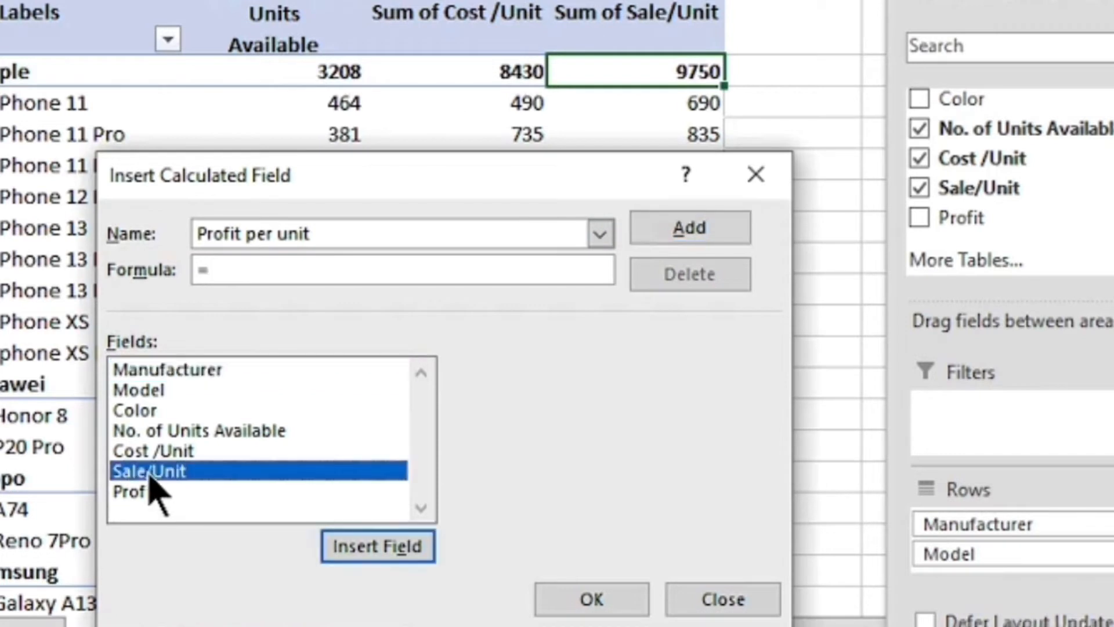
left_click(351, 551)
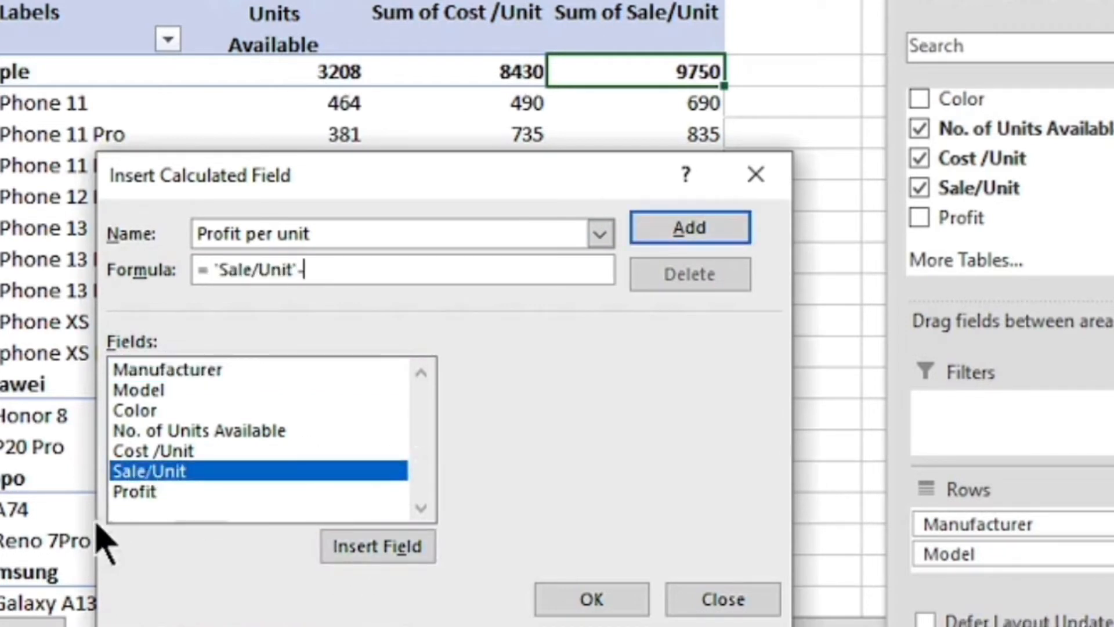
left_click(150, 452)
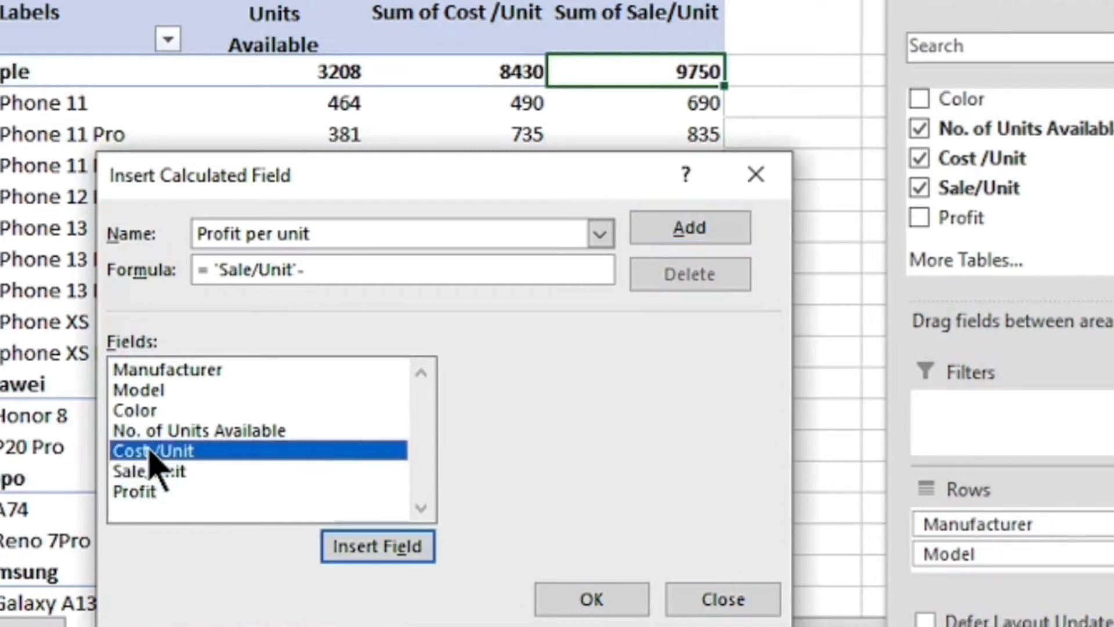
left_click(432, 551)
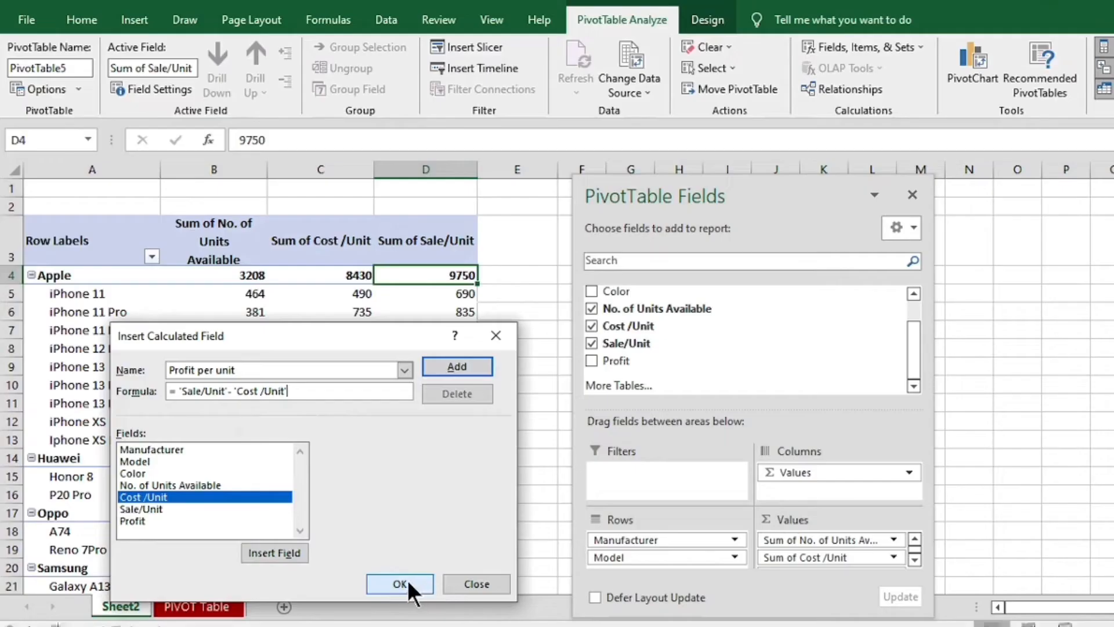
left_click(592, 599)
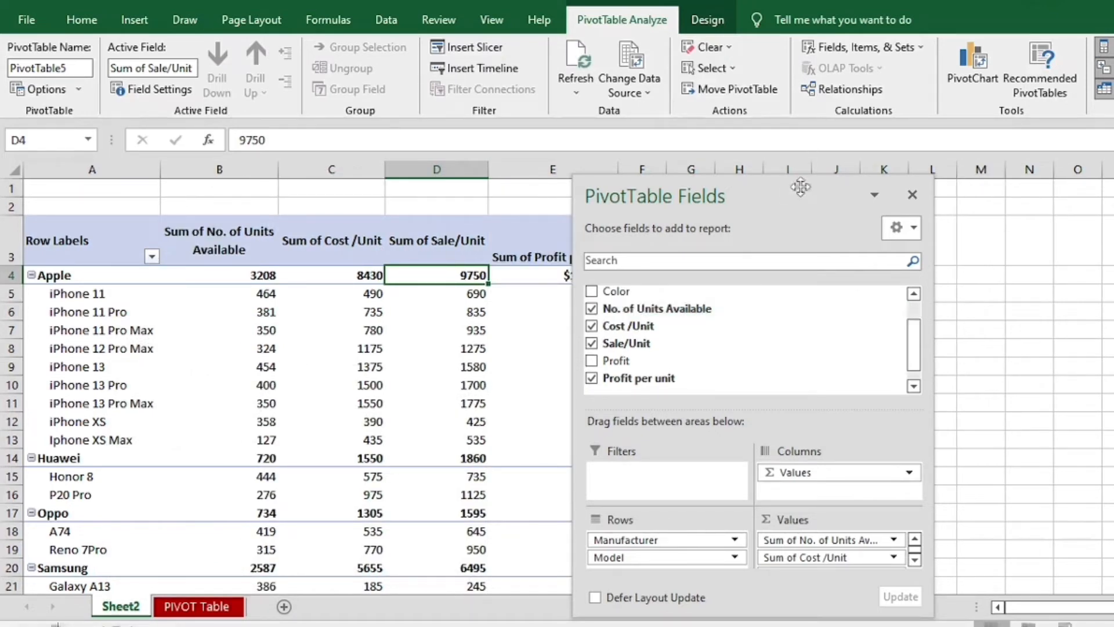
Move the field list clear of the PivotTable and examine the Profit per unit values for the Apple models
left_click_drag(796, 196, 911, 185)
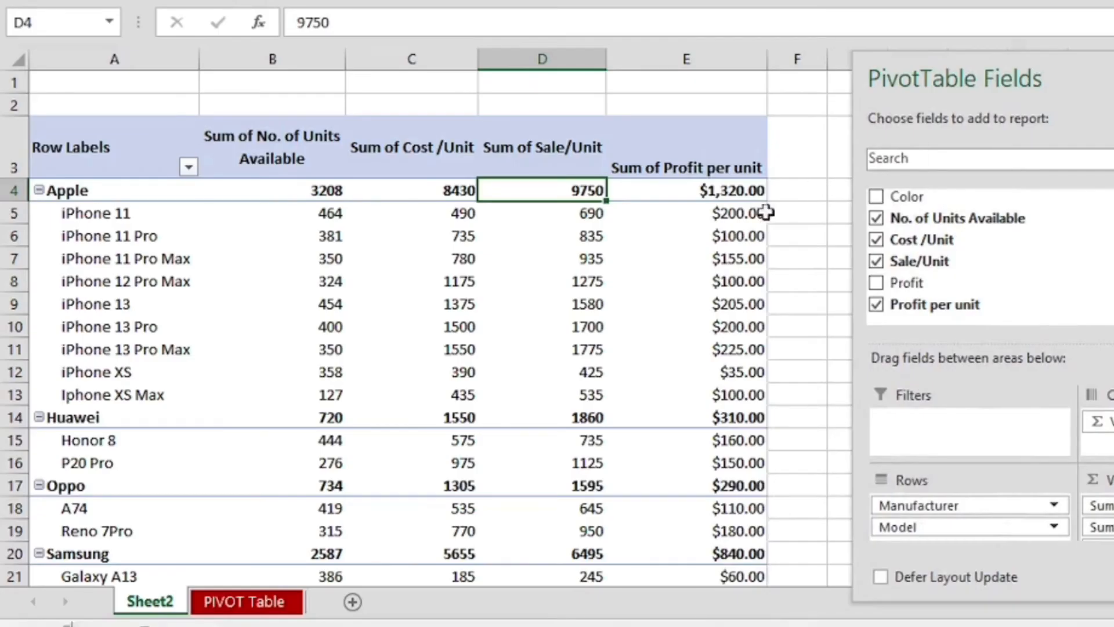
mouse_move(600, 297)
left_click(745, 218)
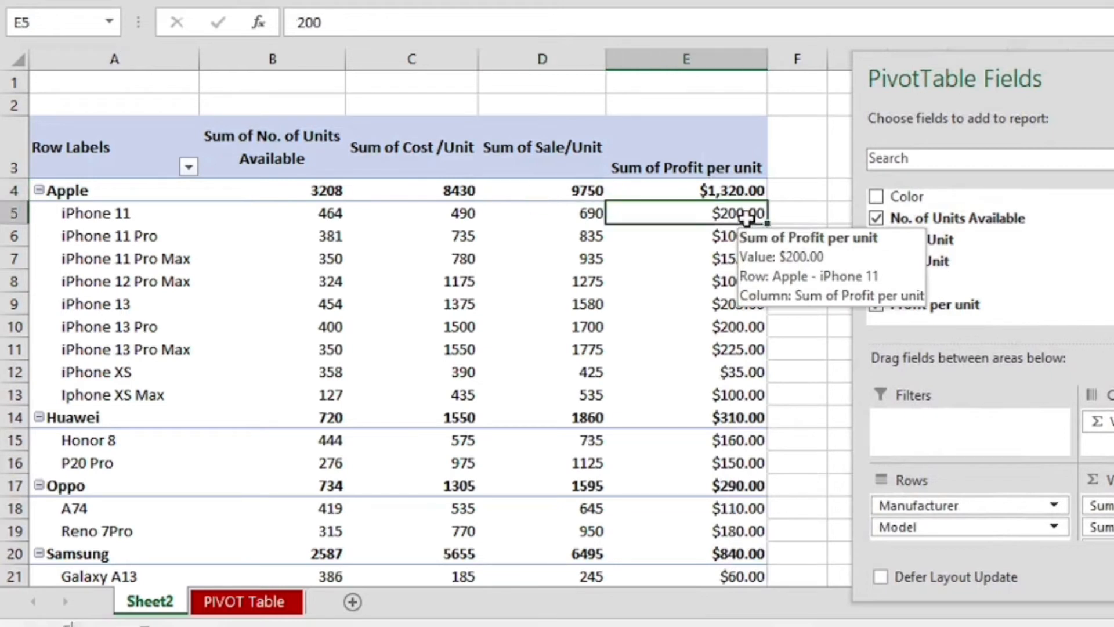
left_click(742, 235)
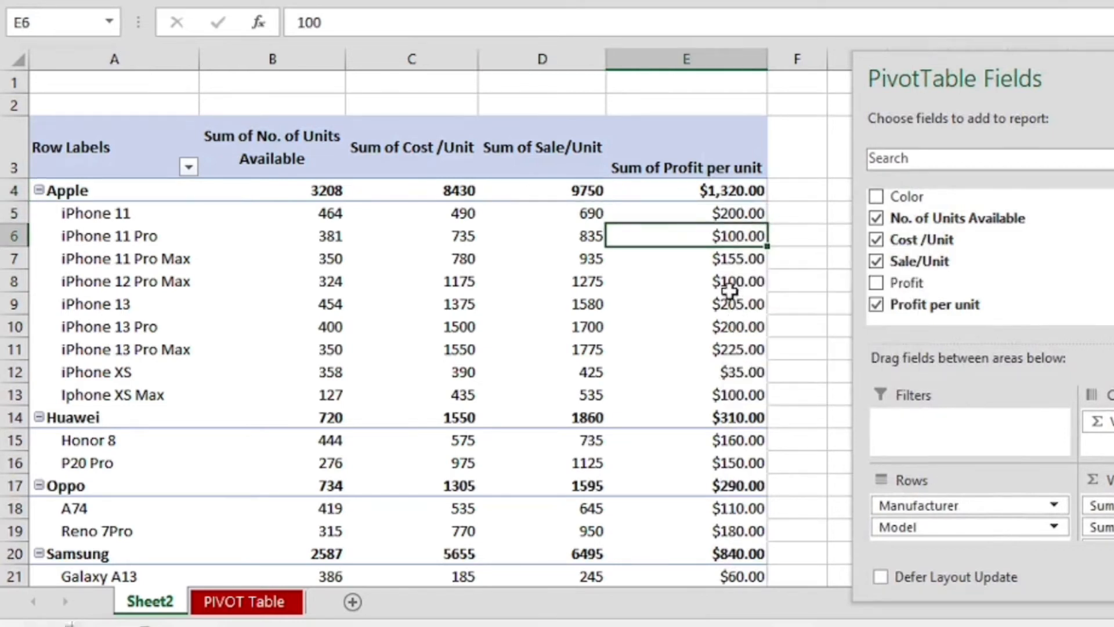
left_click(723, 257)
left_click(723, 283)
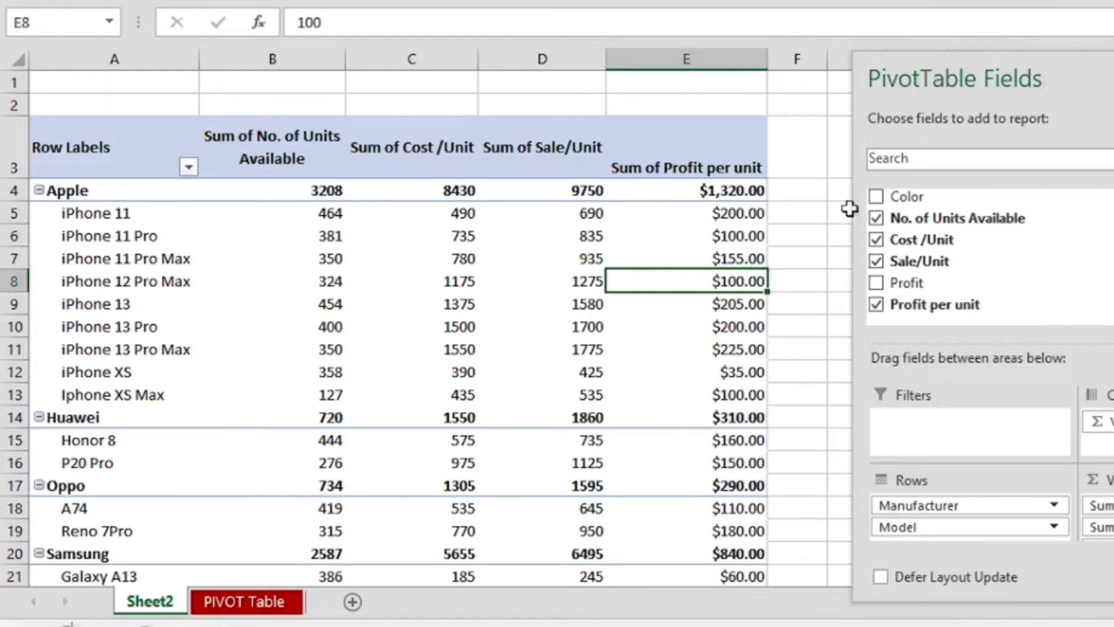
left_click_drag(1089, 71, 1113, 68)
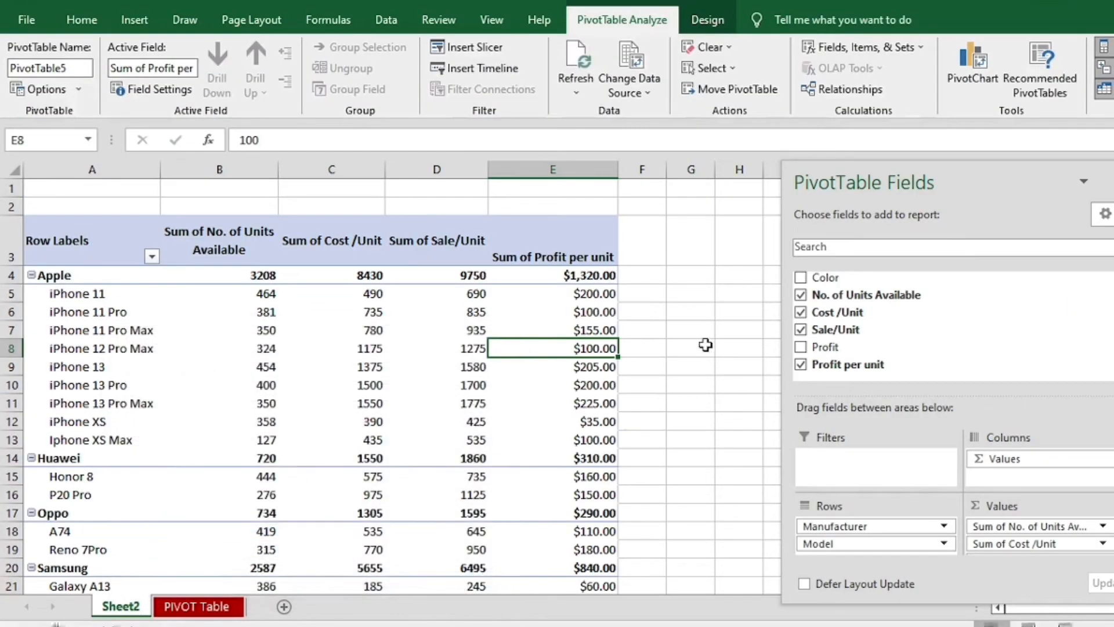
Start another calculated field for the PivotTable and name it Profit Margin
left_click(705, 344)
left_click(545, 294)
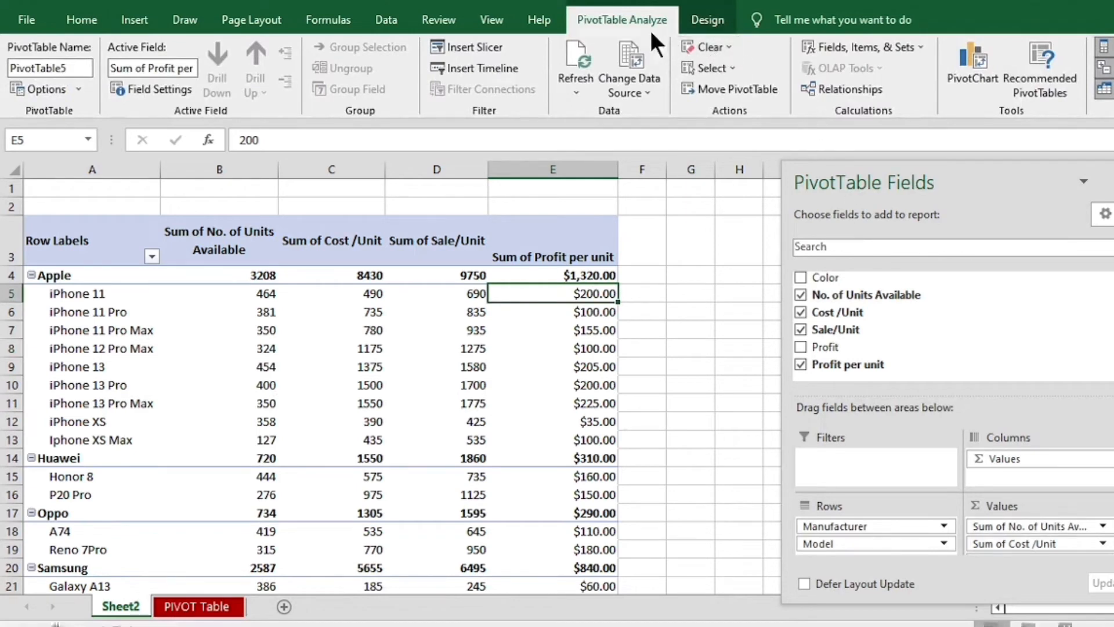
left_click(879, 54)
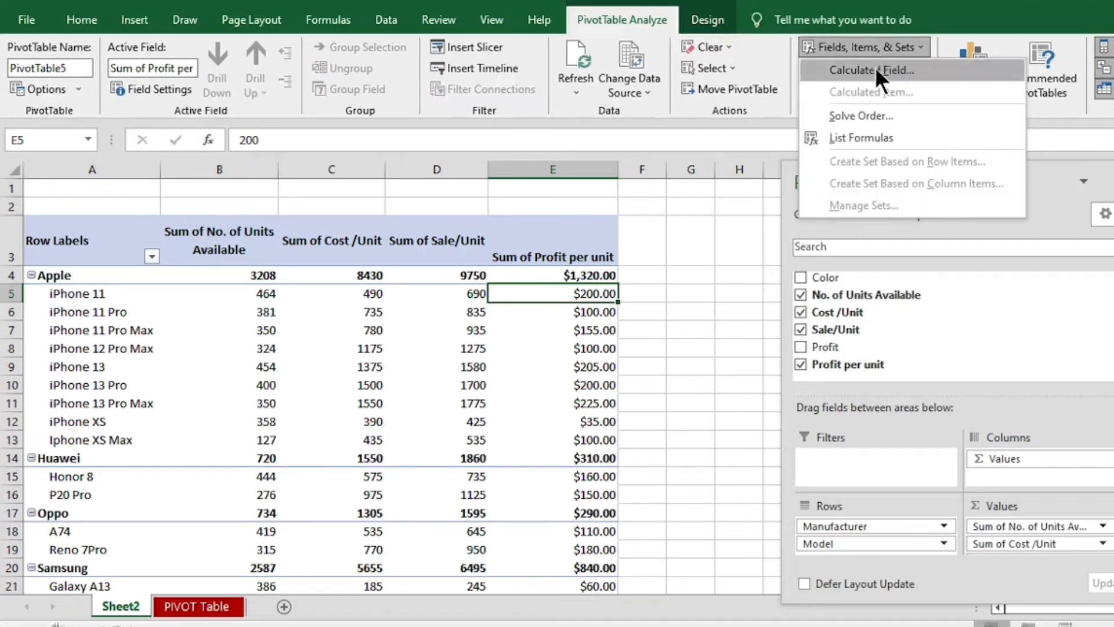
left_click(875, 69)
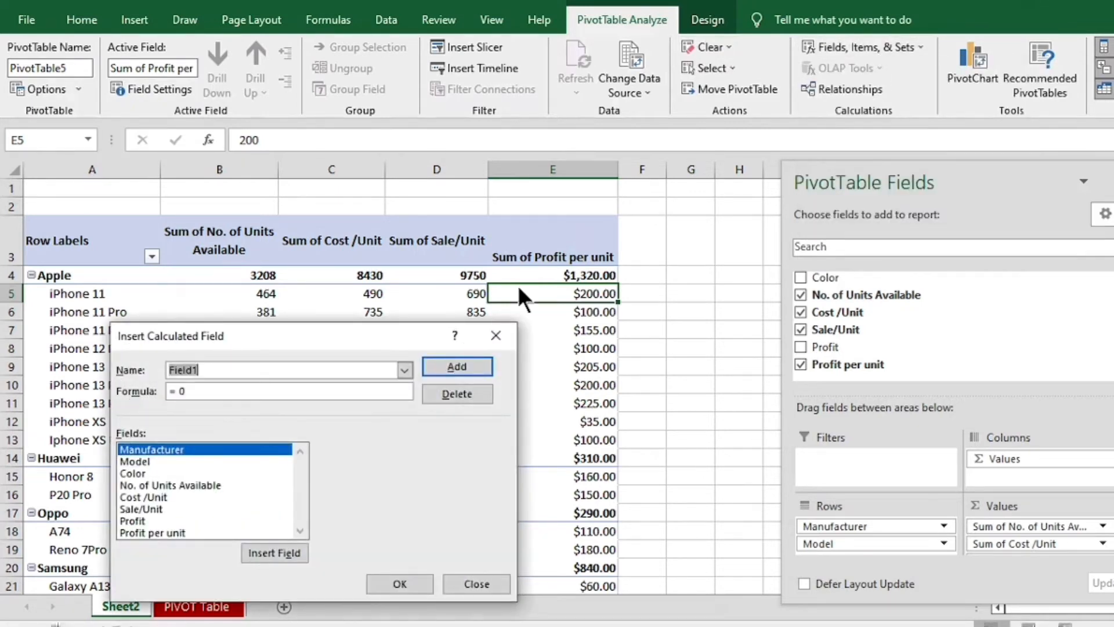
type("PO")
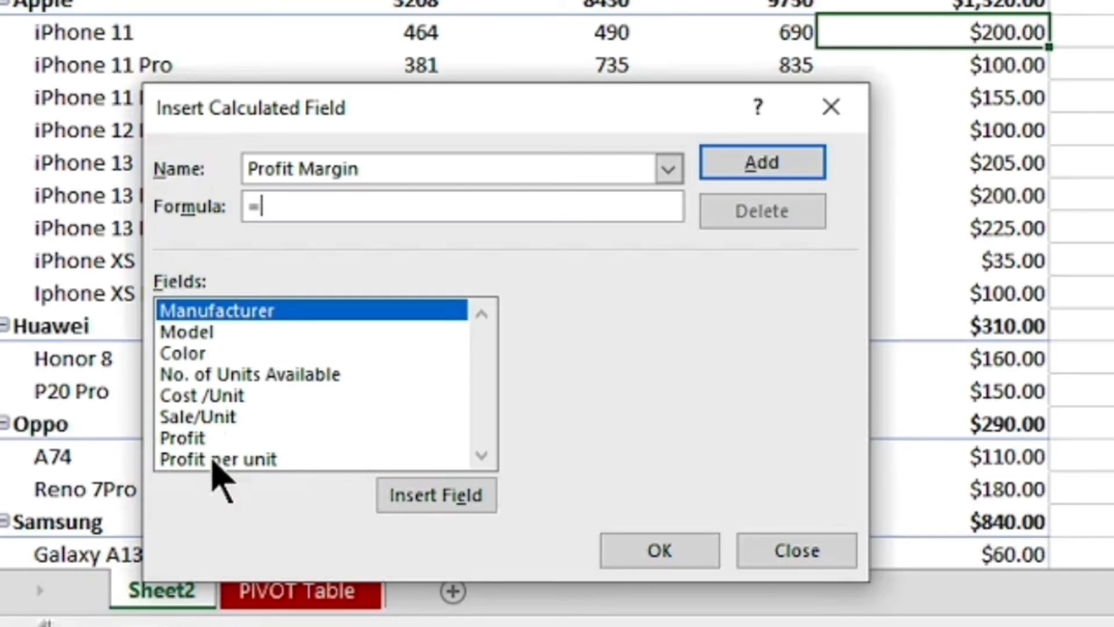
Set the Profit Margin formula to = 'Profit per unit' / 'Sale/Unit' and add the field to the PivotTable
left_click(191, 475)
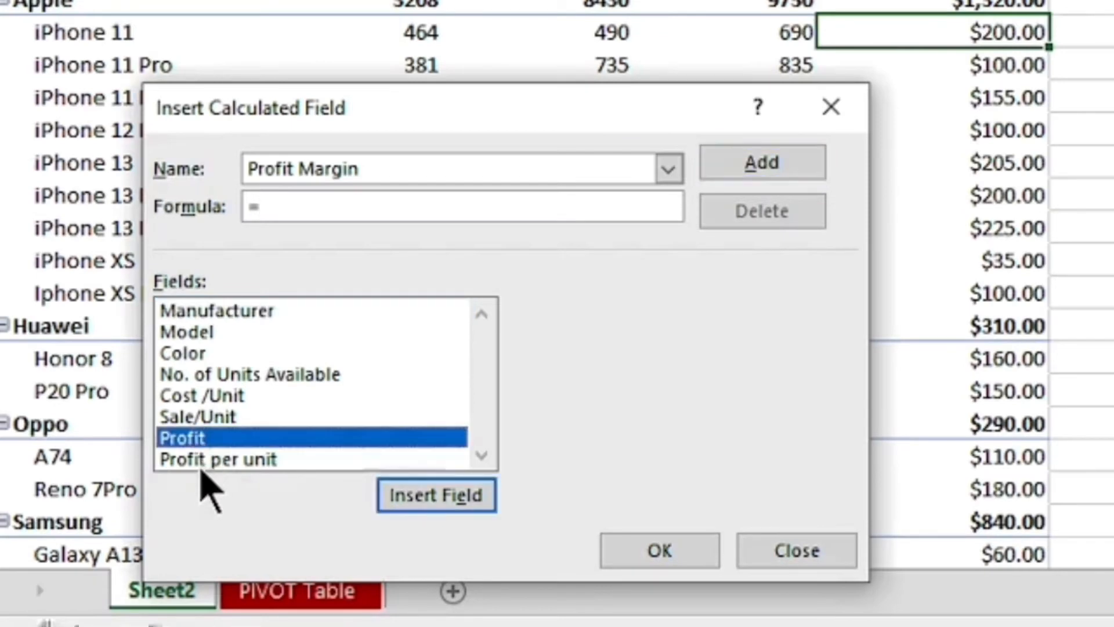
left_click(201, 462)
left_click(435, 493)
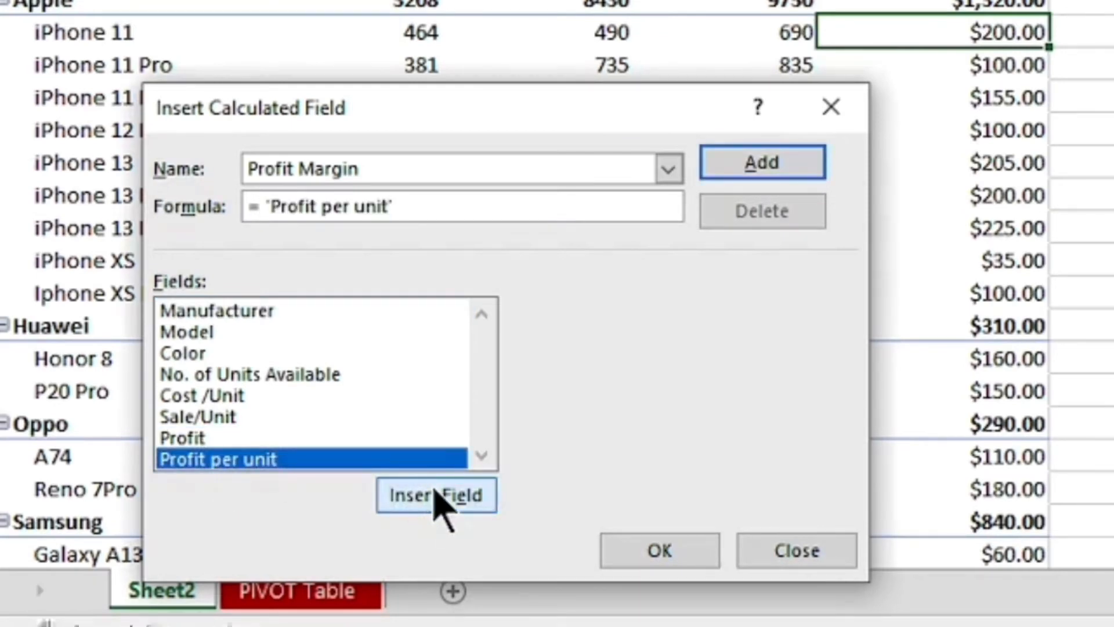
left_click(212, 417)
left_click(441, 495)
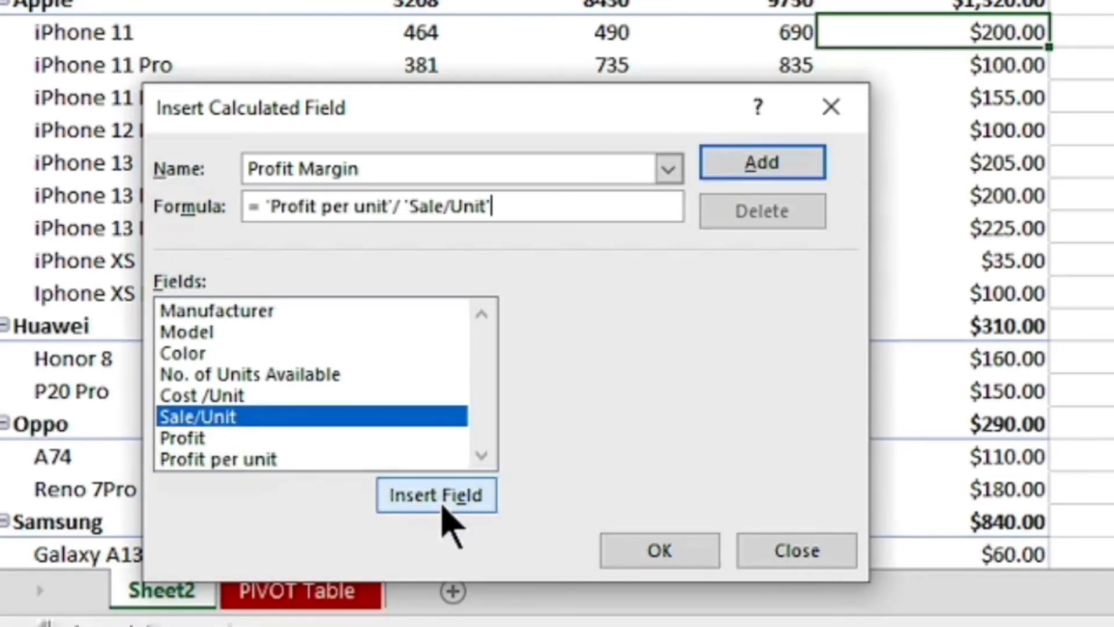
left_click(398, 583)
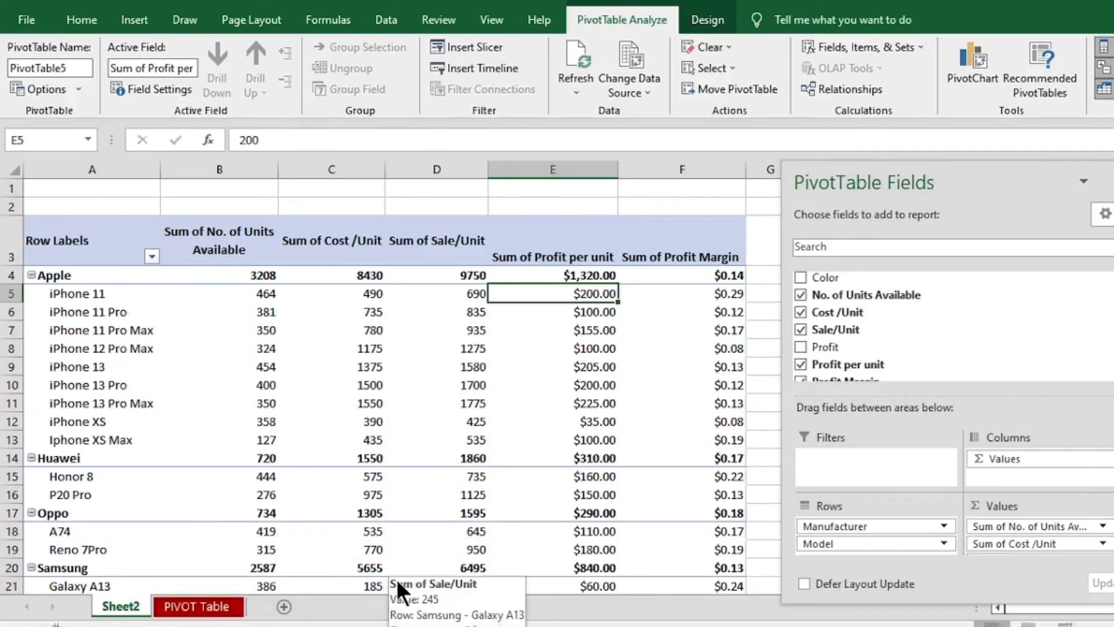
Format the whole Sum of Profit Margin column as percentages
mouse_move(706, 294)
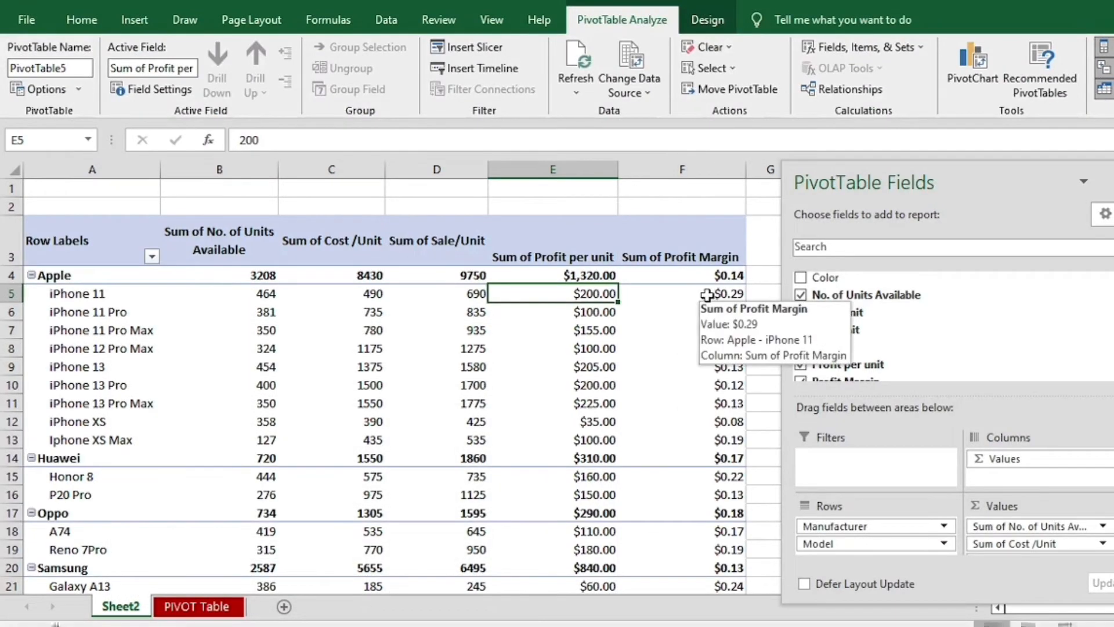
left_click(681, 169)
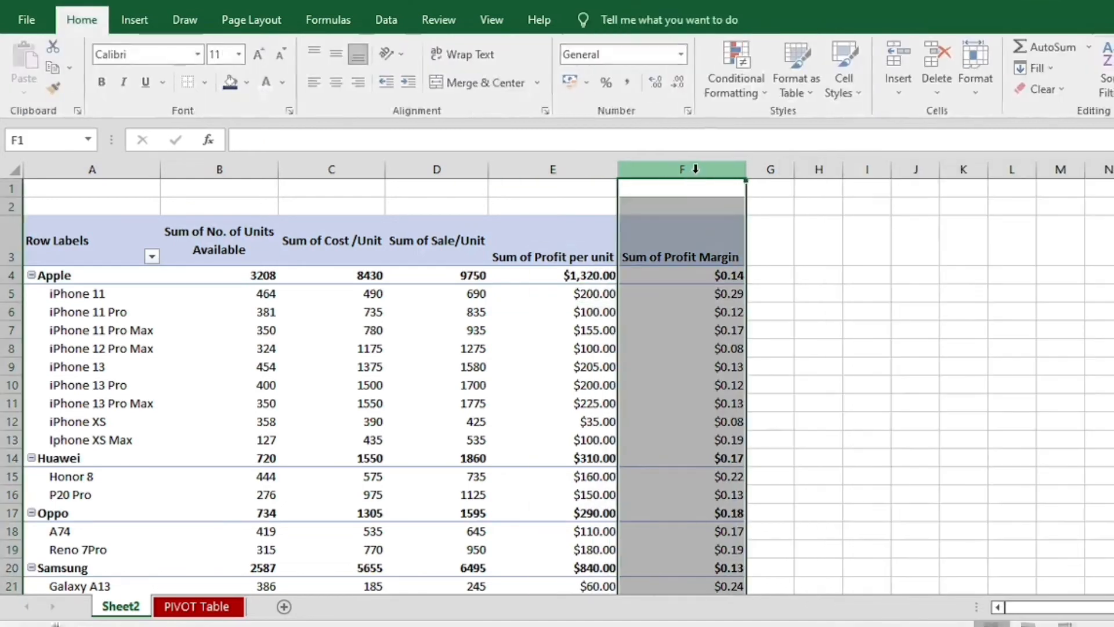
left_click(609, 83)
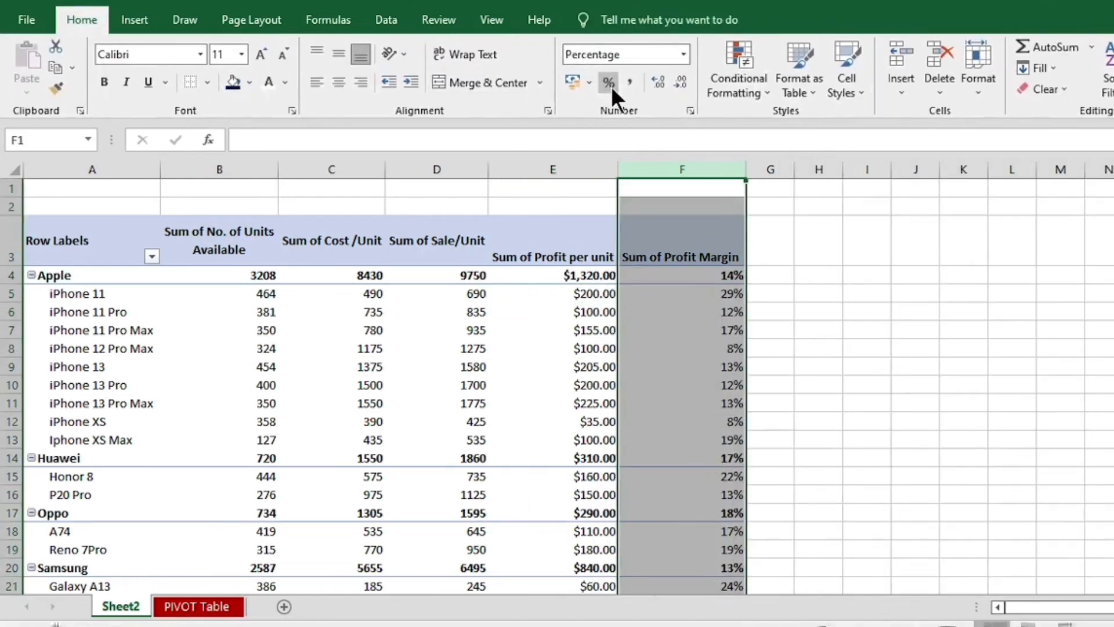
left_click(905, 351)
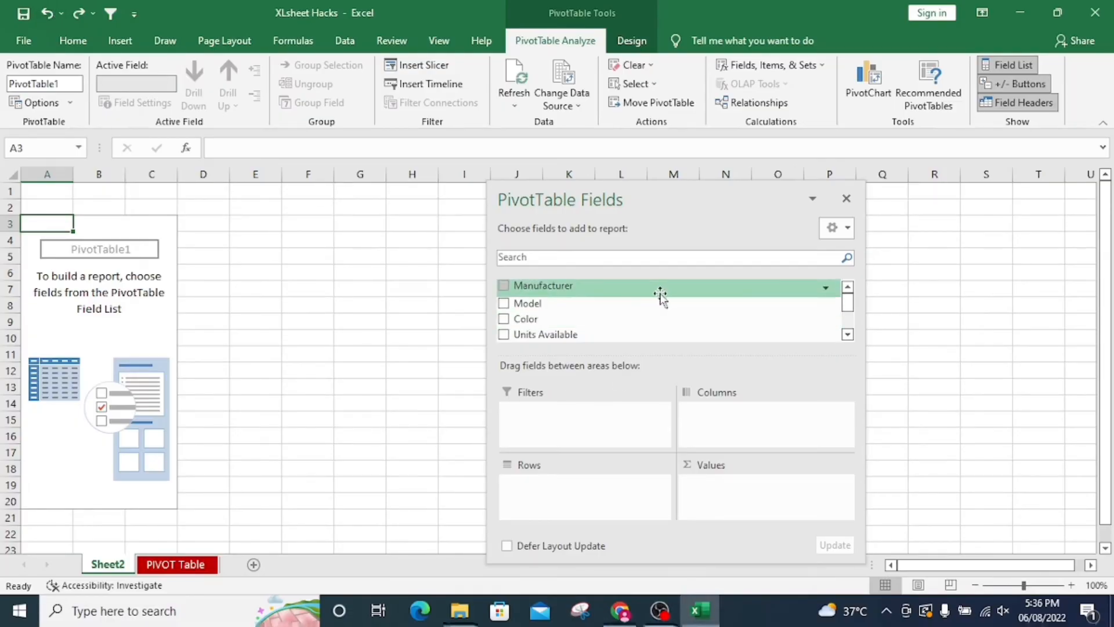
Build the new PivotTable with Manufacturer and Color as nested rows and Units Available summed as values
left_click_drag(611, 290, 607, 492)
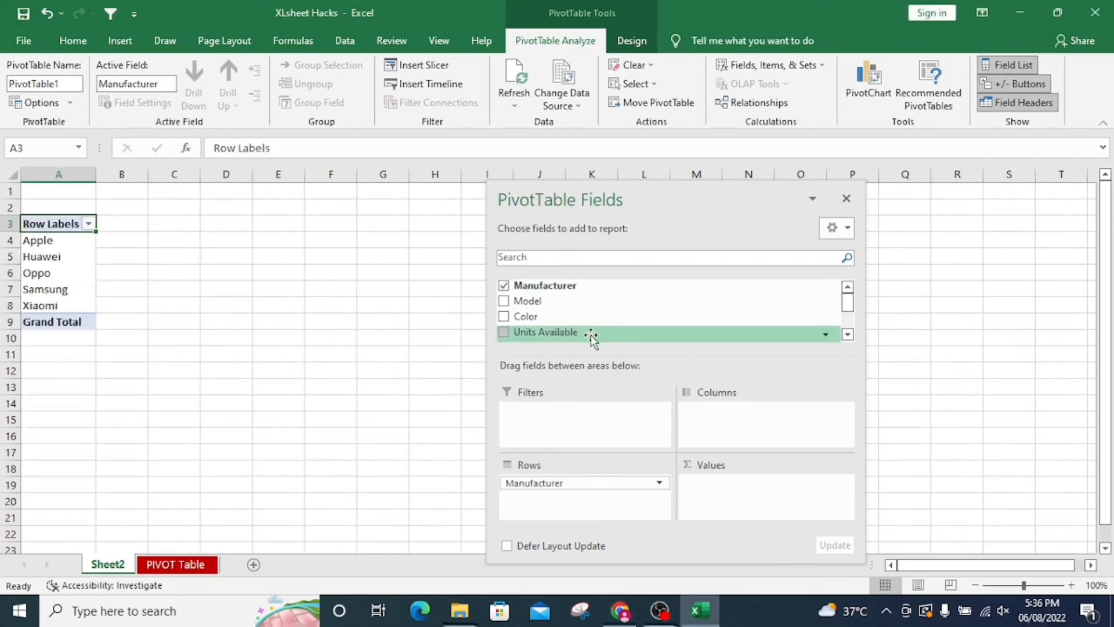
left_click_drag(590, 337, 724, 487)
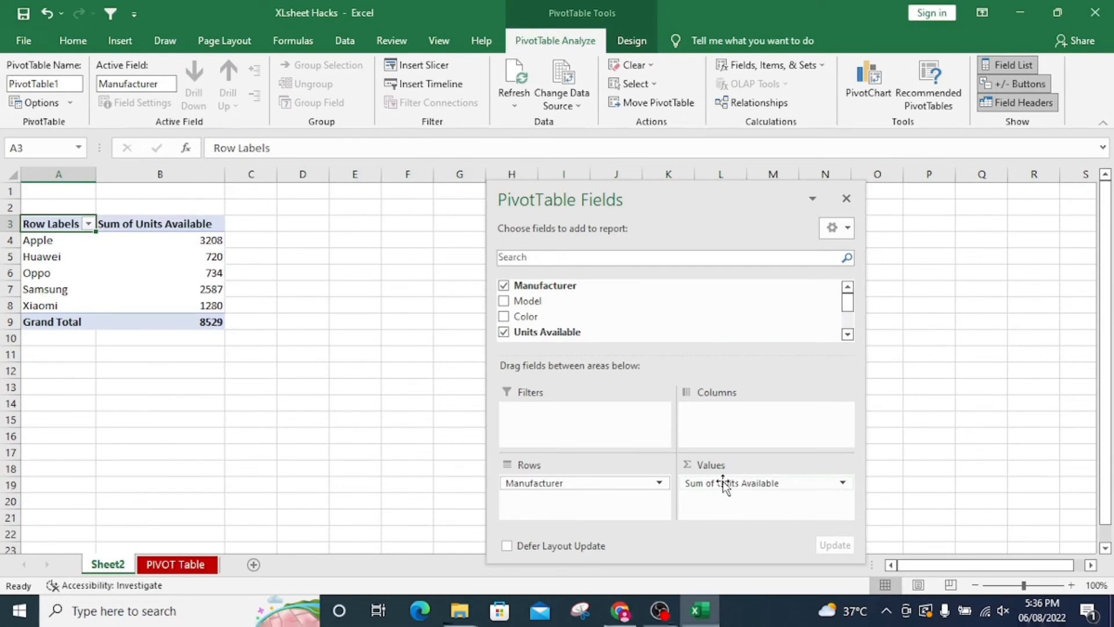
left_click_drag(524, 317, 647, 493)
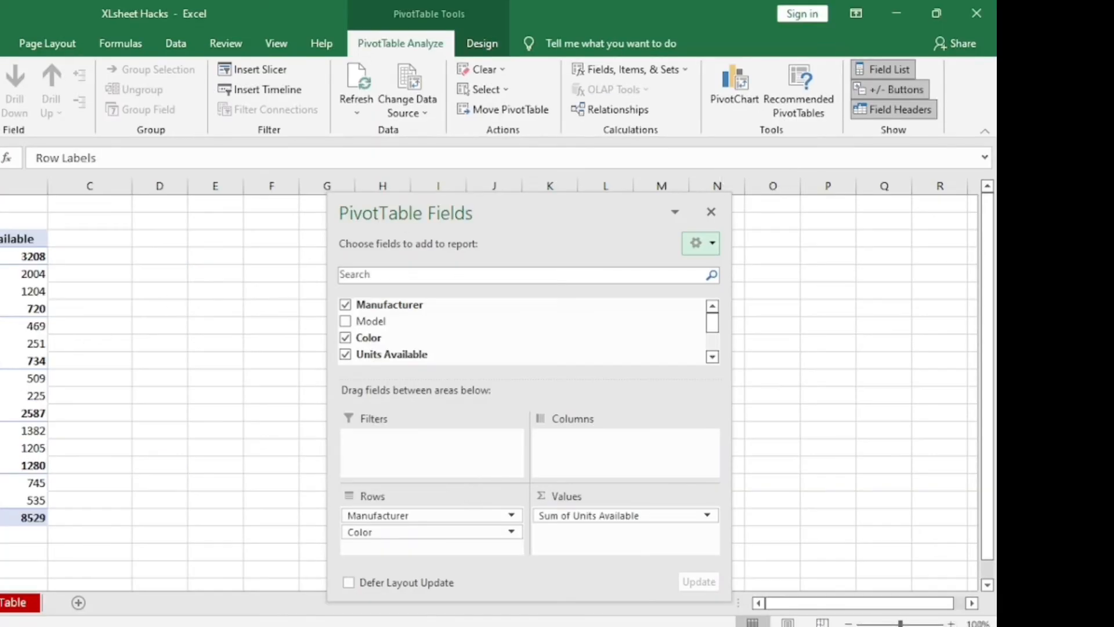
Insert a clustered column PivotChart of units available by manufacturer and color, and delete its legend
left_click(729, 96)
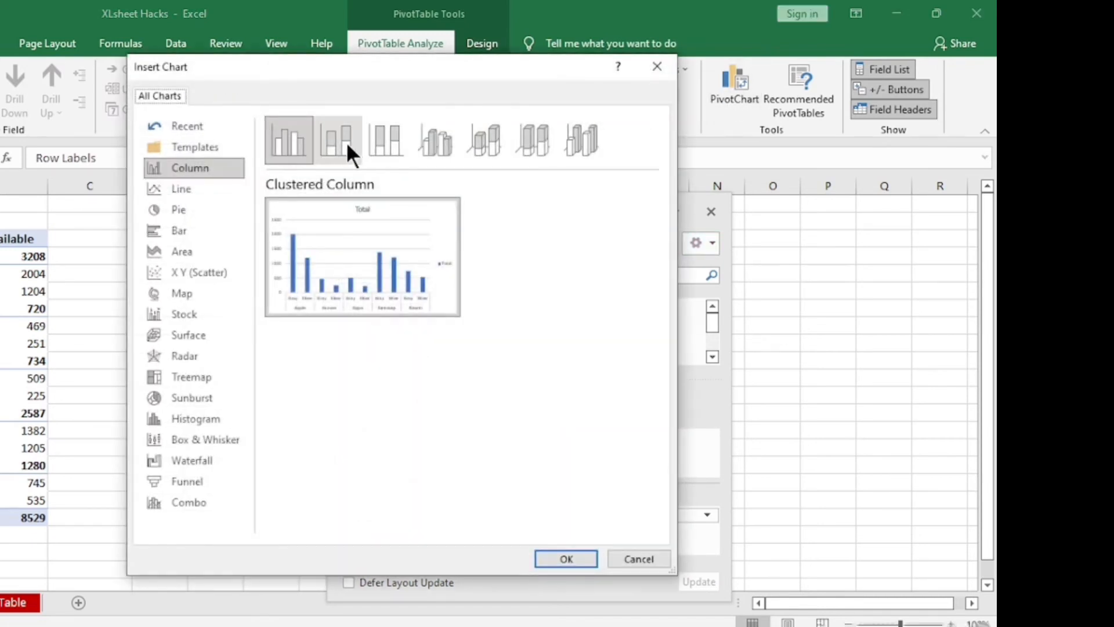
left_click(345, 141)
left_click(312, 143)
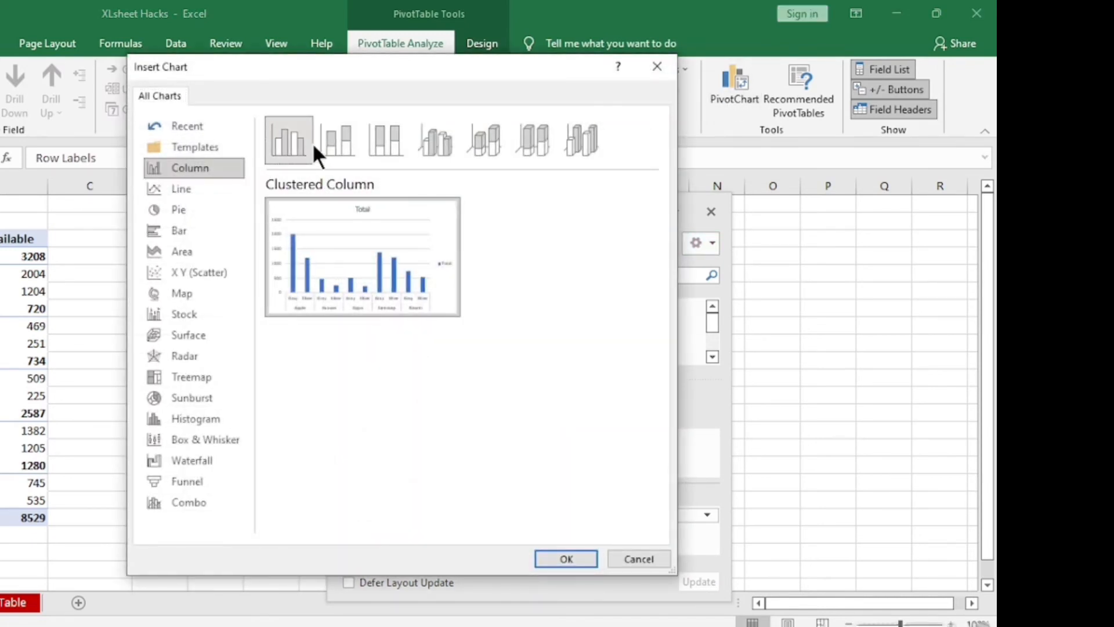
left_click(576, 562)
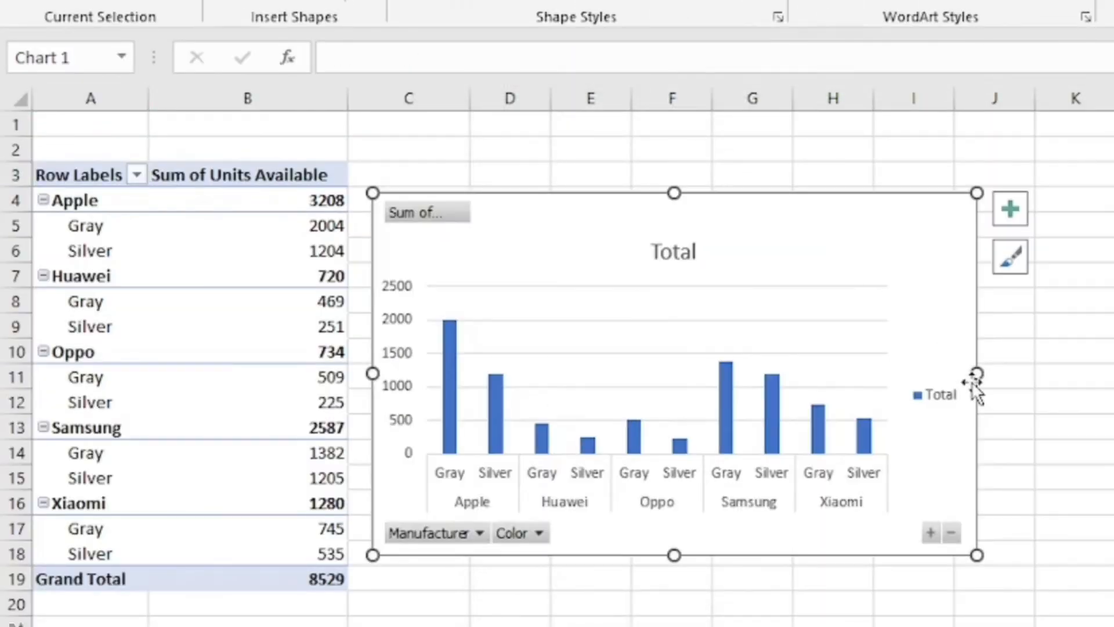
left_click(948, 400)
key("Delete")
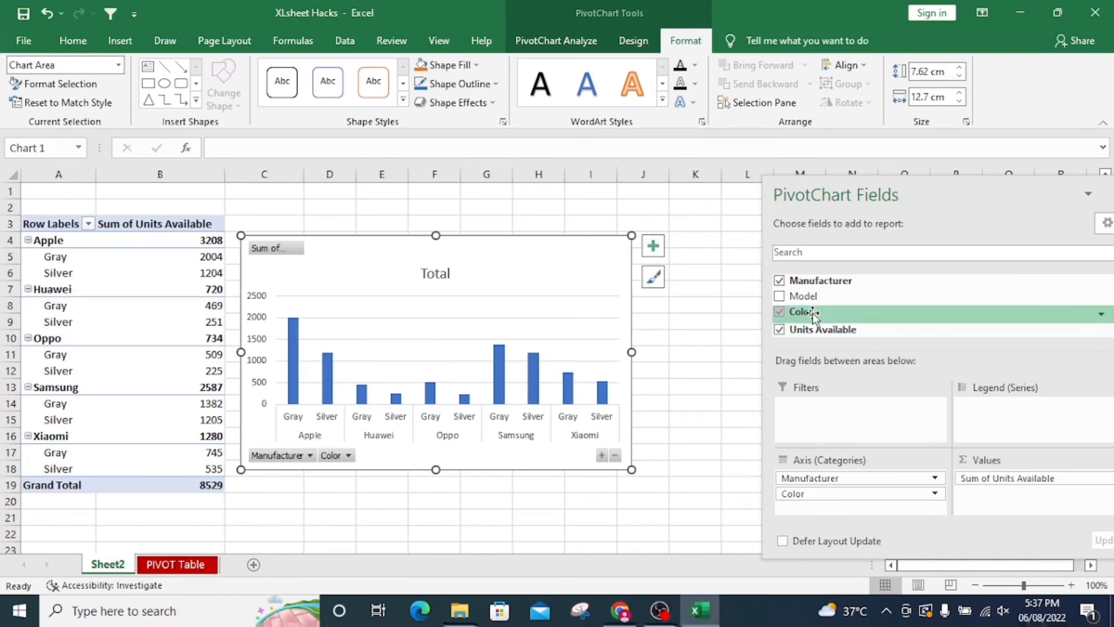
Add a slicer for the Manufacturer field and move it beside the PivotChart so the columns stay uncovered
left_click(1036, 330)
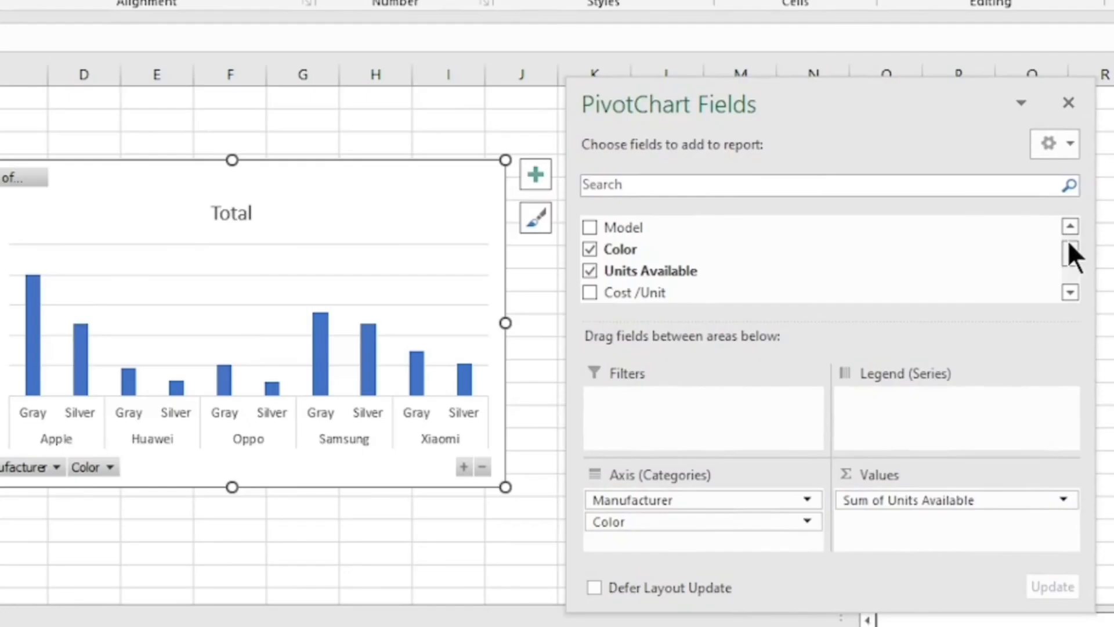
left_click(1035, 282)
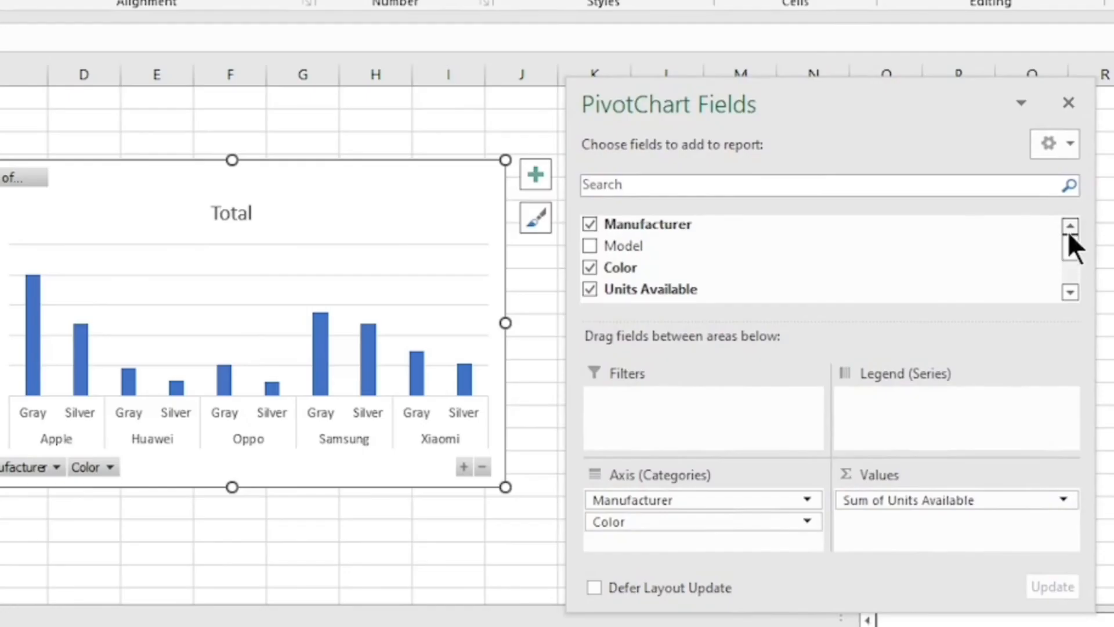
right_click(628, 231)
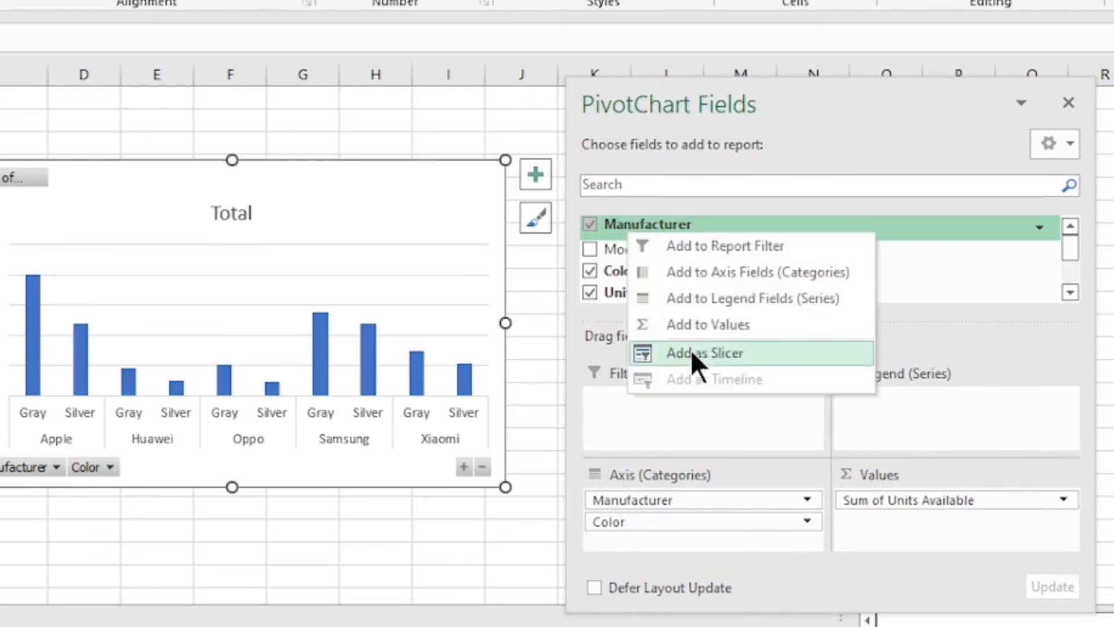
left_click(761, 349)
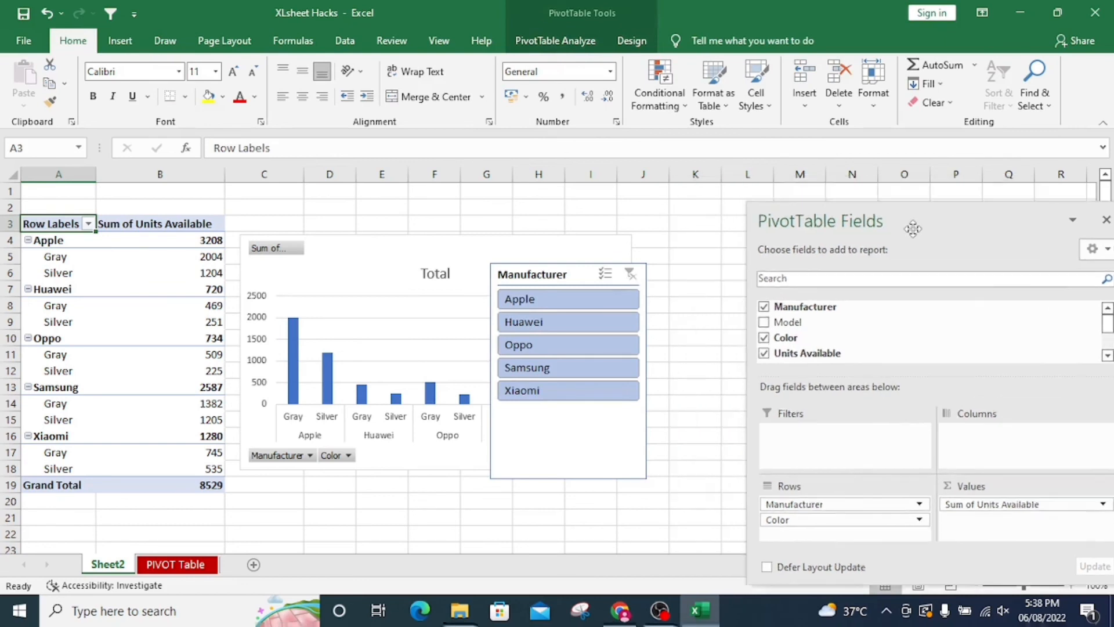
left_click_drag(568, 277, 699, 263)
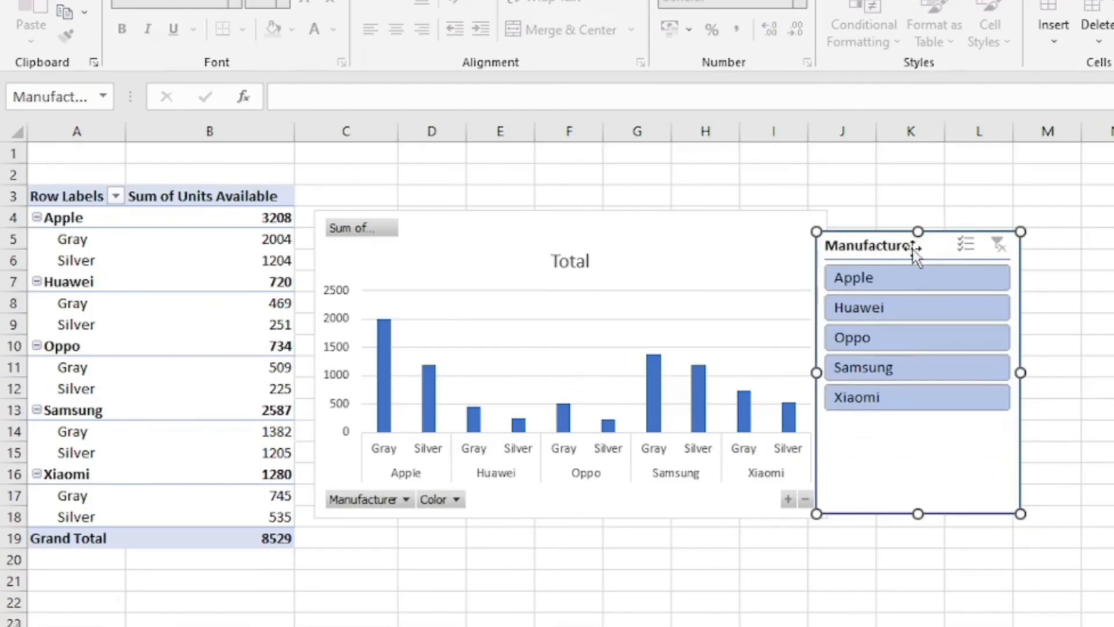
Filter the PivotTable and chart with the Manufacturer slicer by Apple, Huawei, Oppo, Samsung and Xiaomi in turn
left_click(680, 289)
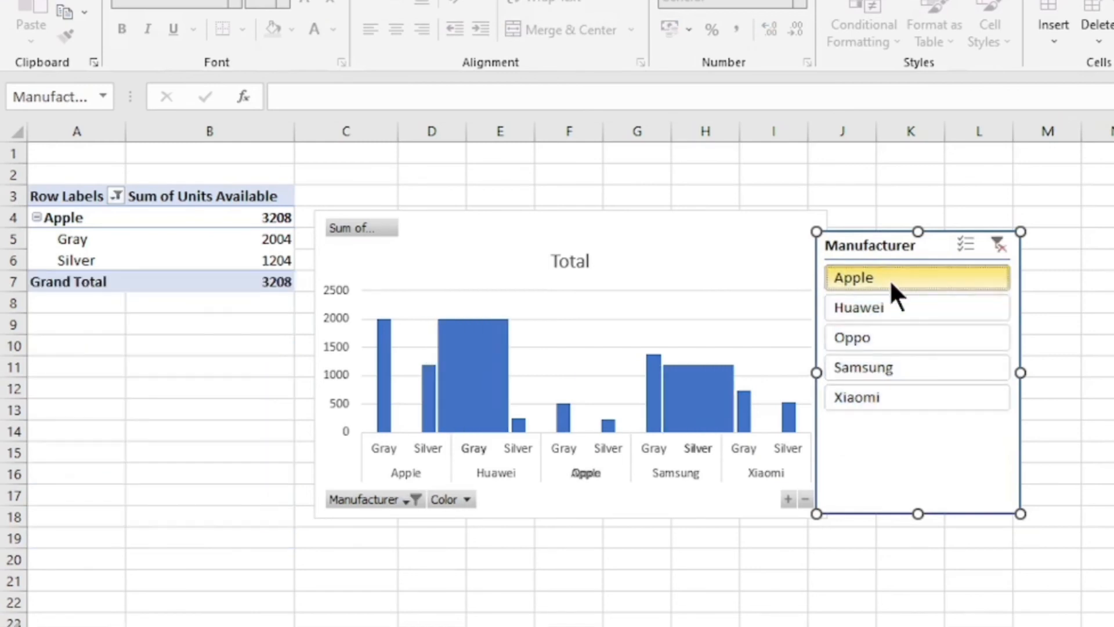
left_click(886, 298)
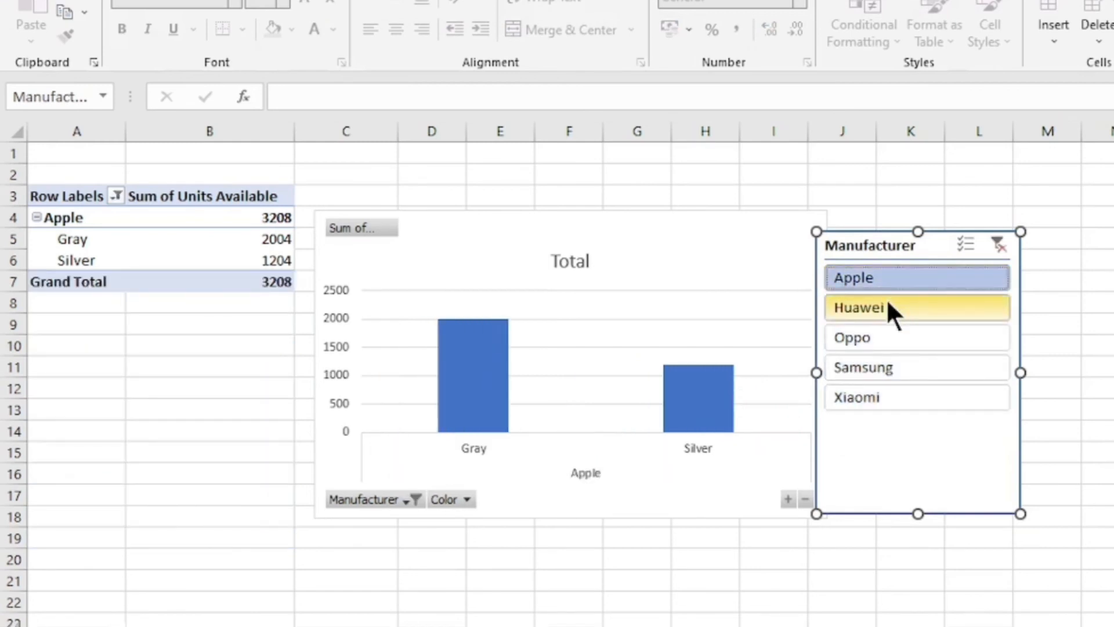
left_click(883, 340)
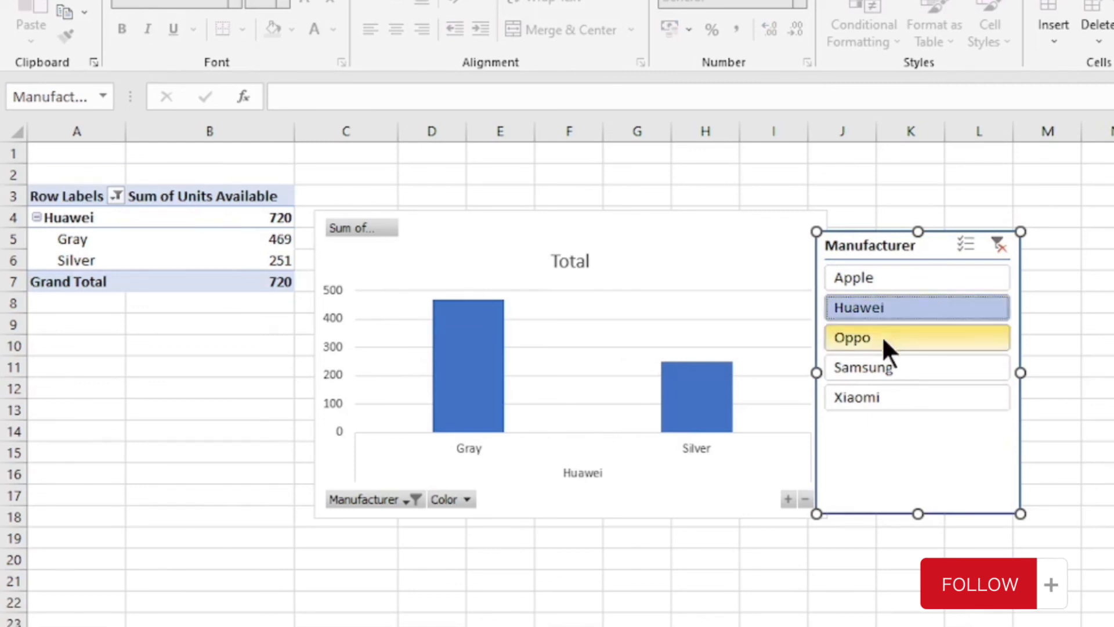
left_click(885, 363)
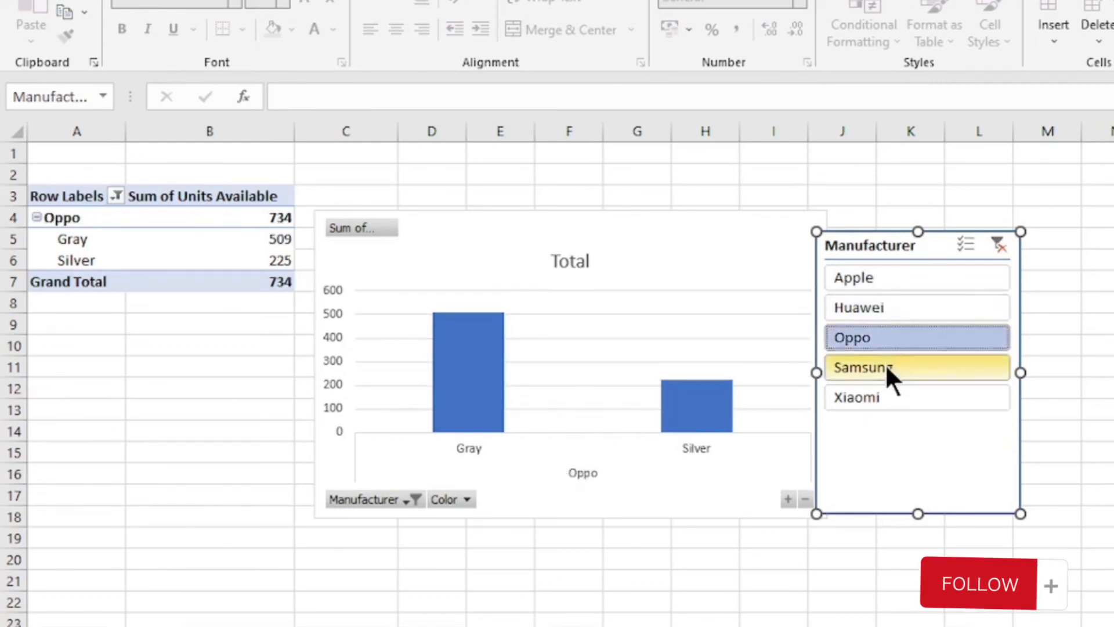
left_click(887, 396)
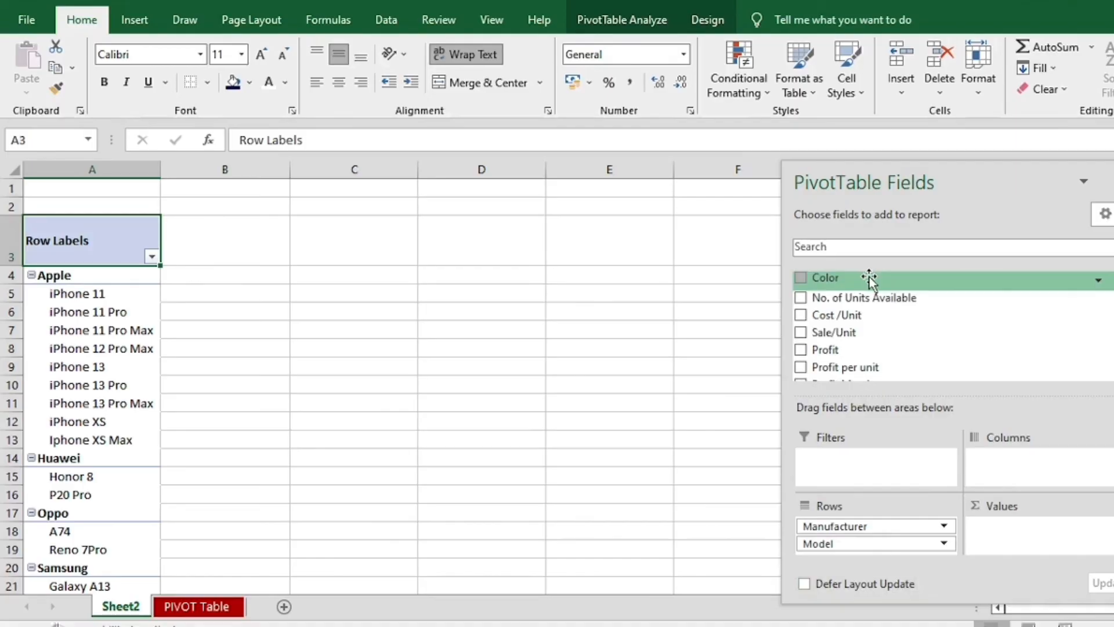
Set Color as the columns of the manufacturer and model PivotTable, with No. of Units Available and Cost /Unit summed as values
left_click_drag(869, 277, 1036, 541)
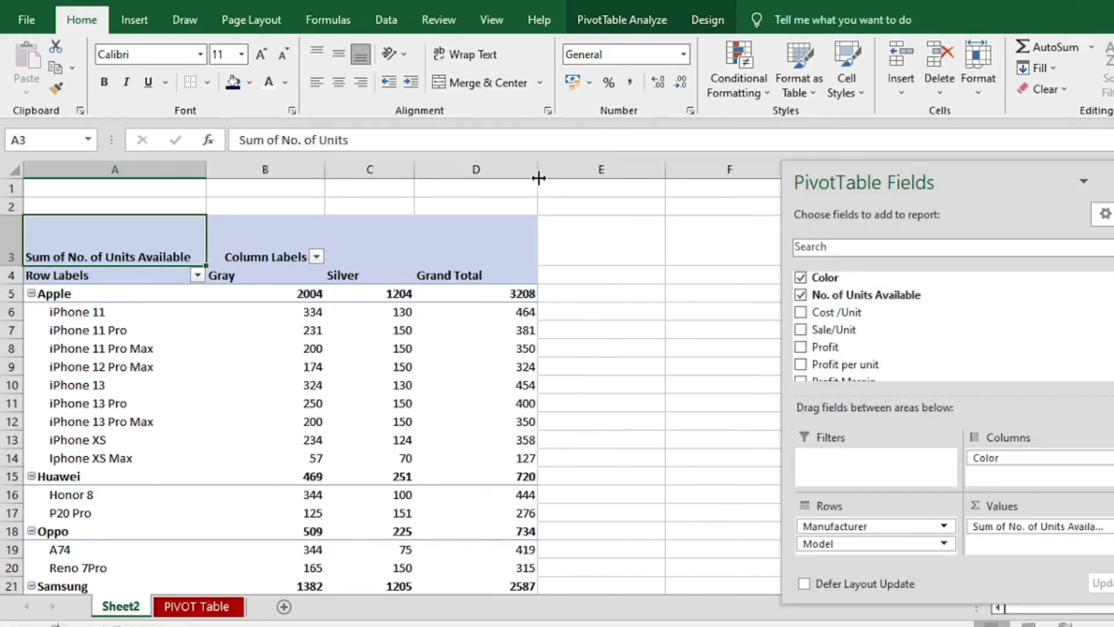
left_click_drag(833, 312, 1008, 543)
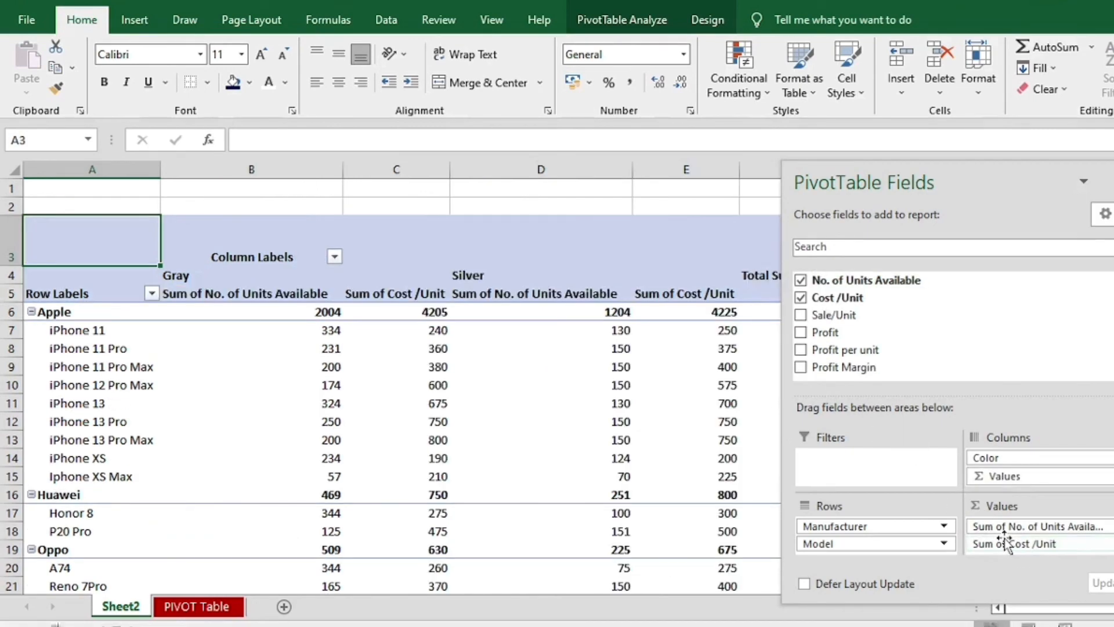